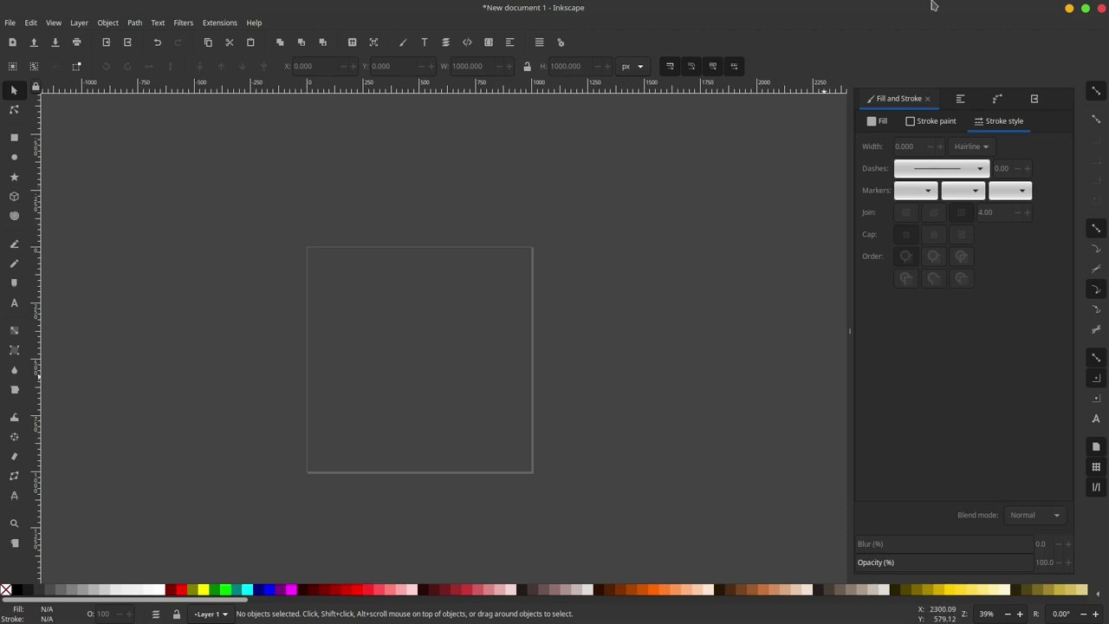
# Scroll the canvas to view the blank 1000×1000 px page
pyautogui.scroll(-4, 487, 272)
pyautogui.scroll(4, 495, 208)
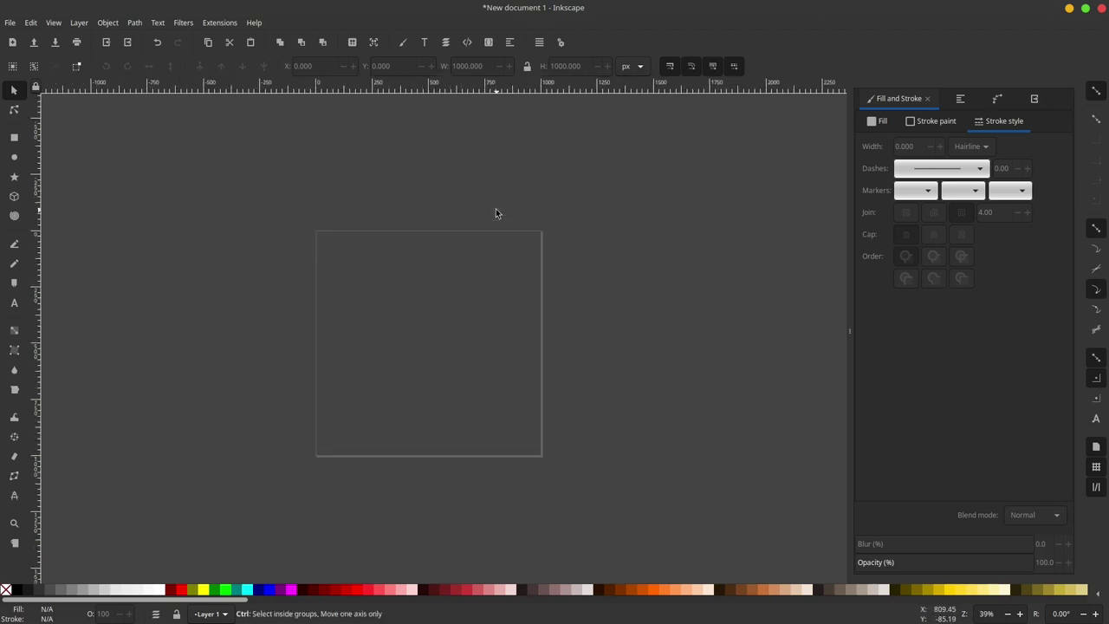
# Draw a 1000×1000 px rectangle from corner to corner of the page and fill it white
pyautogui.press('r')
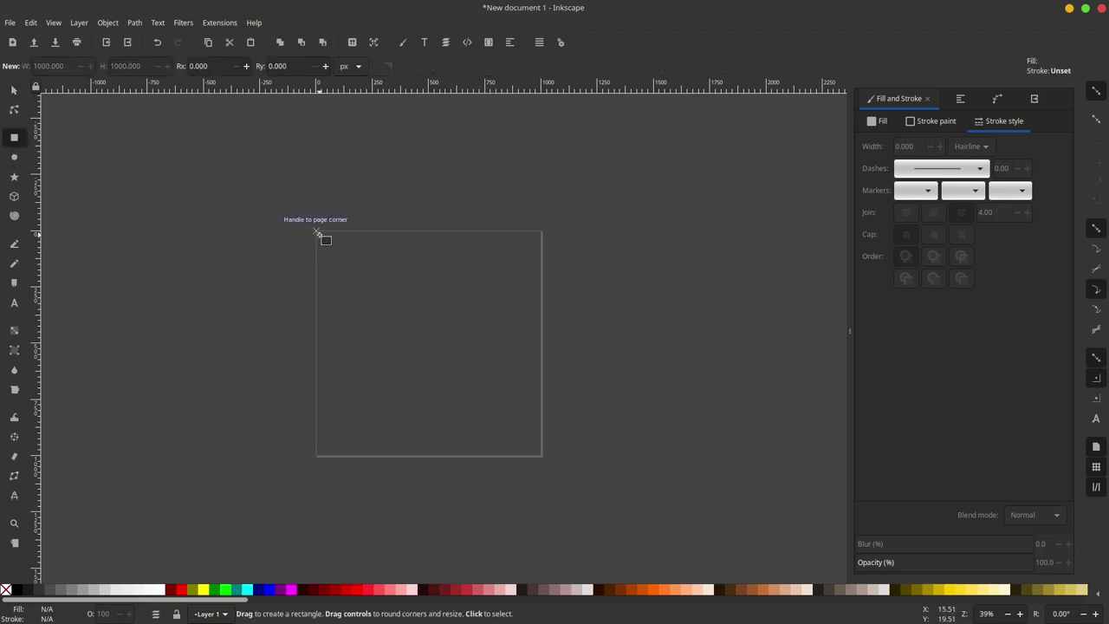
pyautogui.moveTo(316, 230)
pyautogui.mouseDown()
pyautogui.moveTo(494, 371)
pyautogui.moveTo(541, 463)
pyautogui.mouseUp()
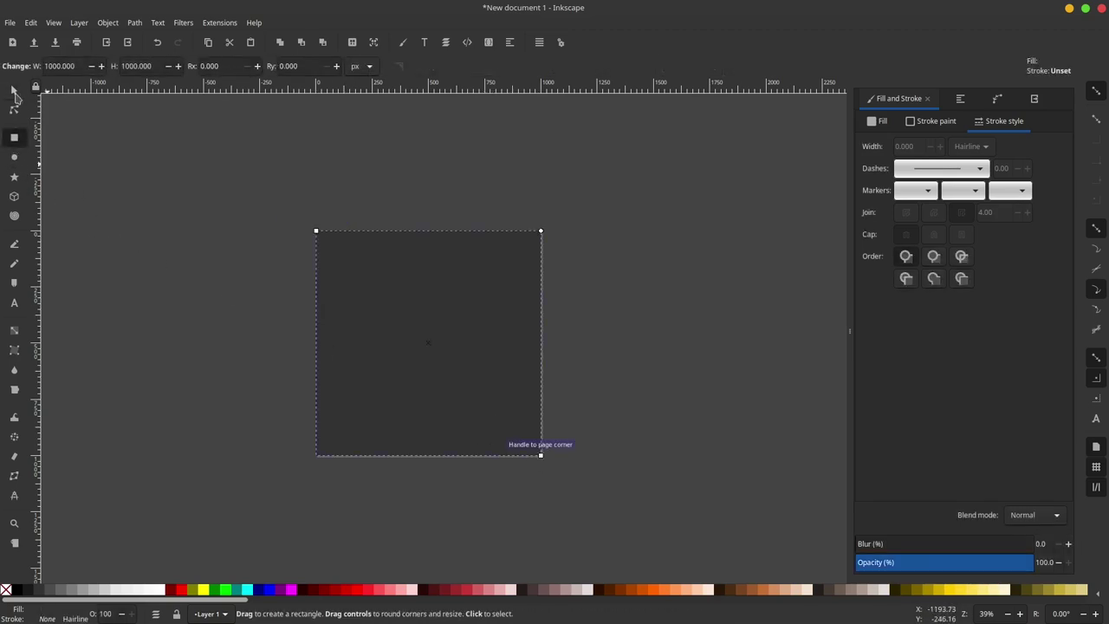
pyautogui.click(14, 90)
pyautogui.click(156, 589)
pyautogui.press('Escape')
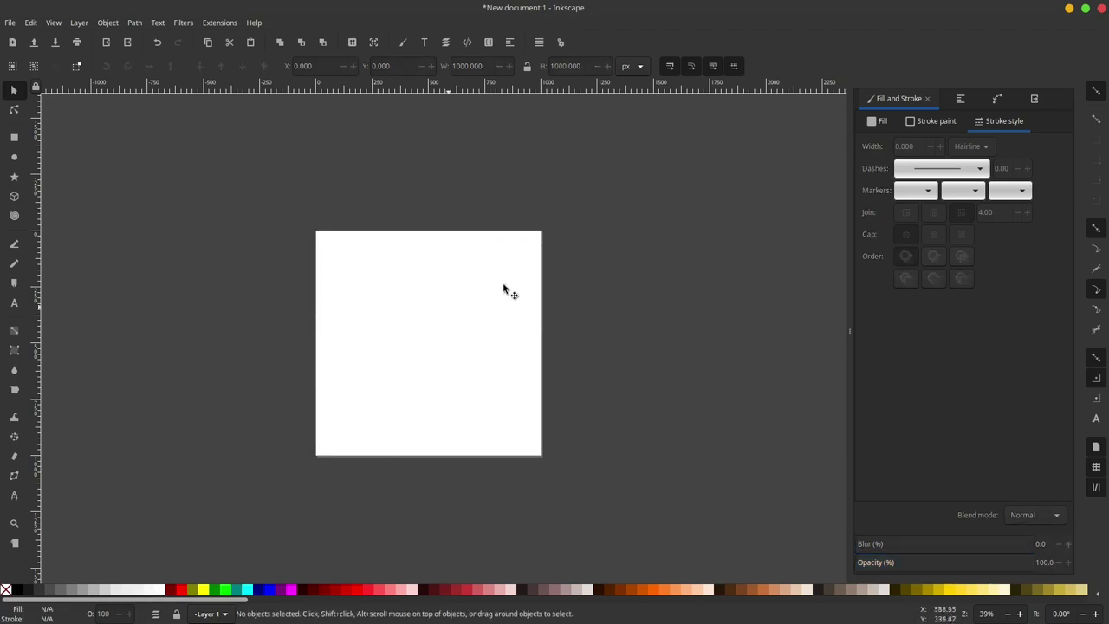
pyautogui.keyDown('ctrl'); pyautogui.scroll(-1, 505, 290); pyautogui.keyUp('ctrl')
pyautogui.keyDown('ctrl'); pyautogui.scroll(1, 494, 296); pyautogui.keyUp('ctrl')
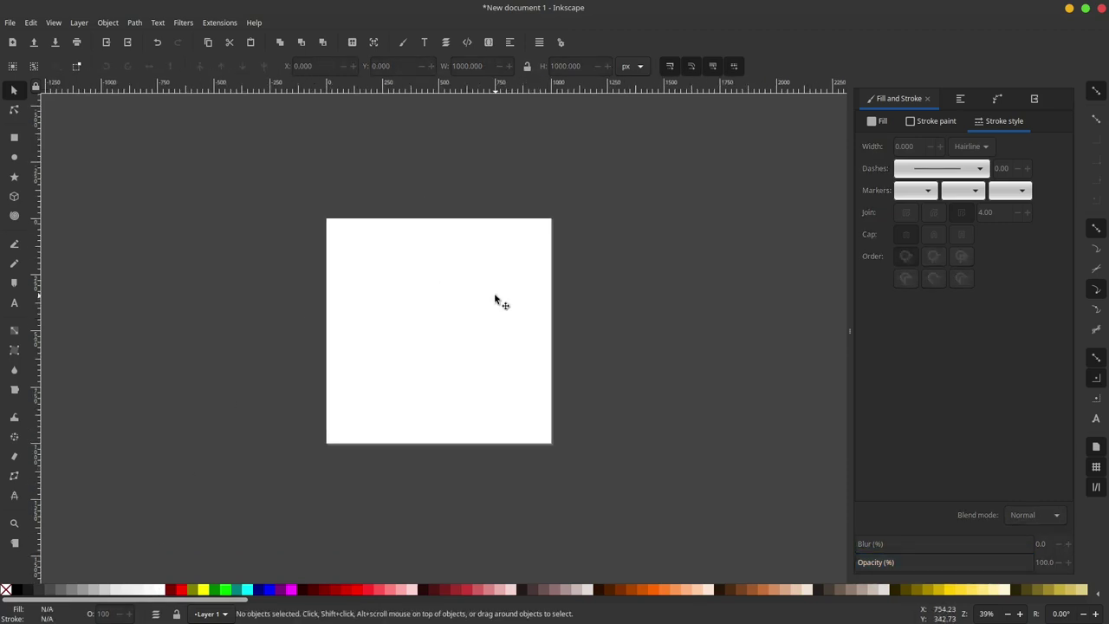
pyautogui.keyDown('ctrl'); pyautogui.scroll(2, 478, 327); pyautogui.keyUp('ctrl')
pyautogui.keyDown('ctrl'); pyautogui.scroll(-1, 477, 329); pyautogui.keyUp('ctrl')
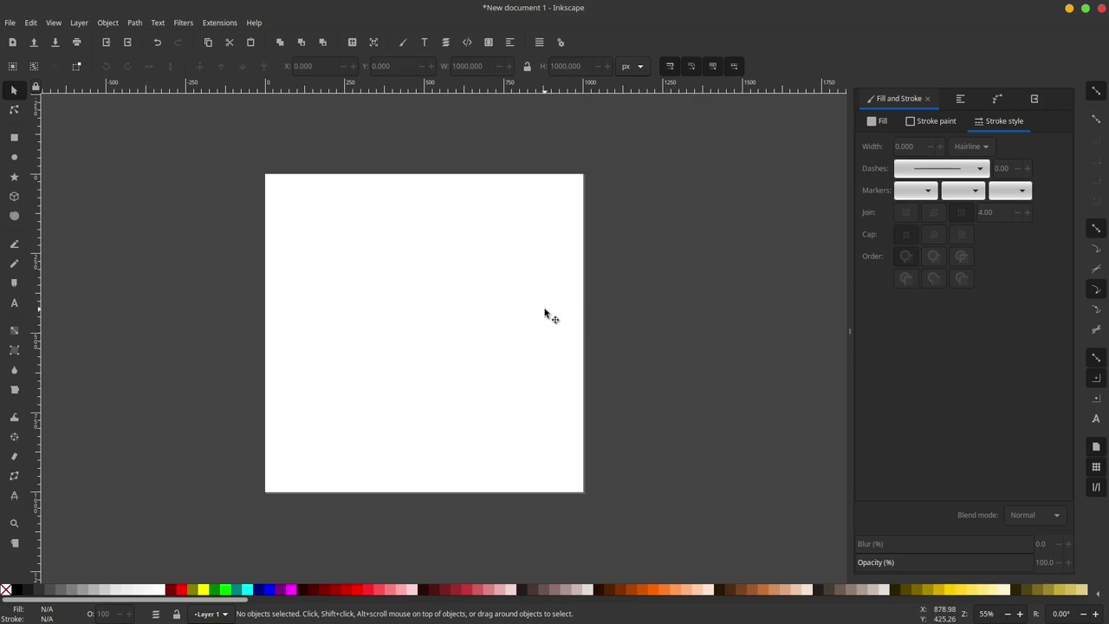
# Import the shoe image pngegg.png from the Downloads folder
pyautogui.click(8, 25)
pyautogui.click(31, 169)
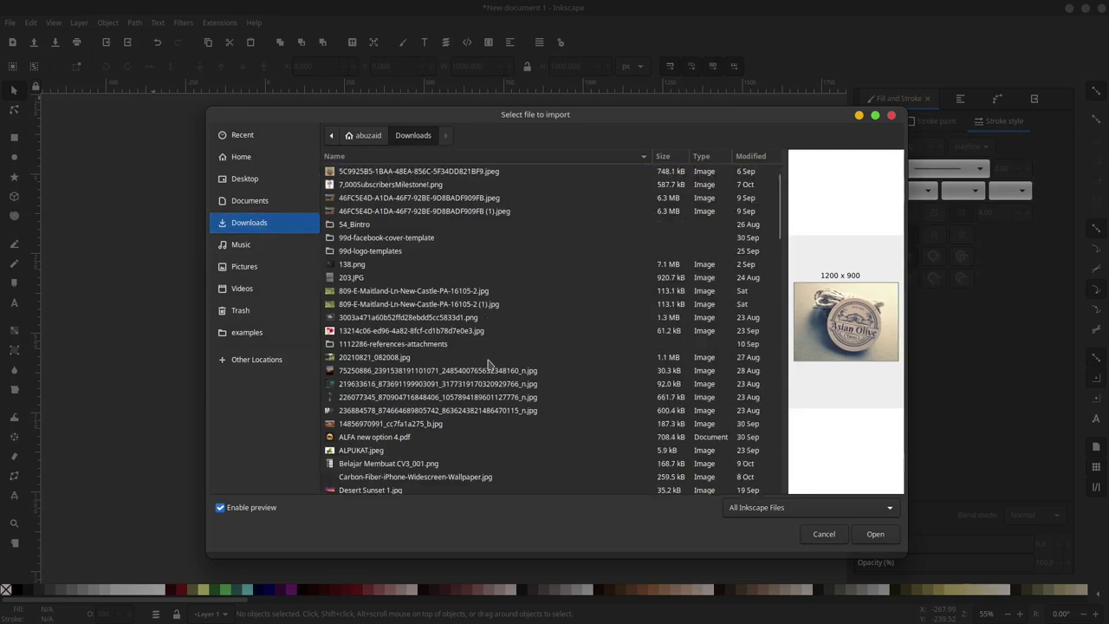
pyautogui.scroll(-1, 488, 364)
pyautogui.scroll(-1, 488, 365)
pyautogui.scroll(-2, 488, 365)
pyautogui.scroll(-3, 488, 365)
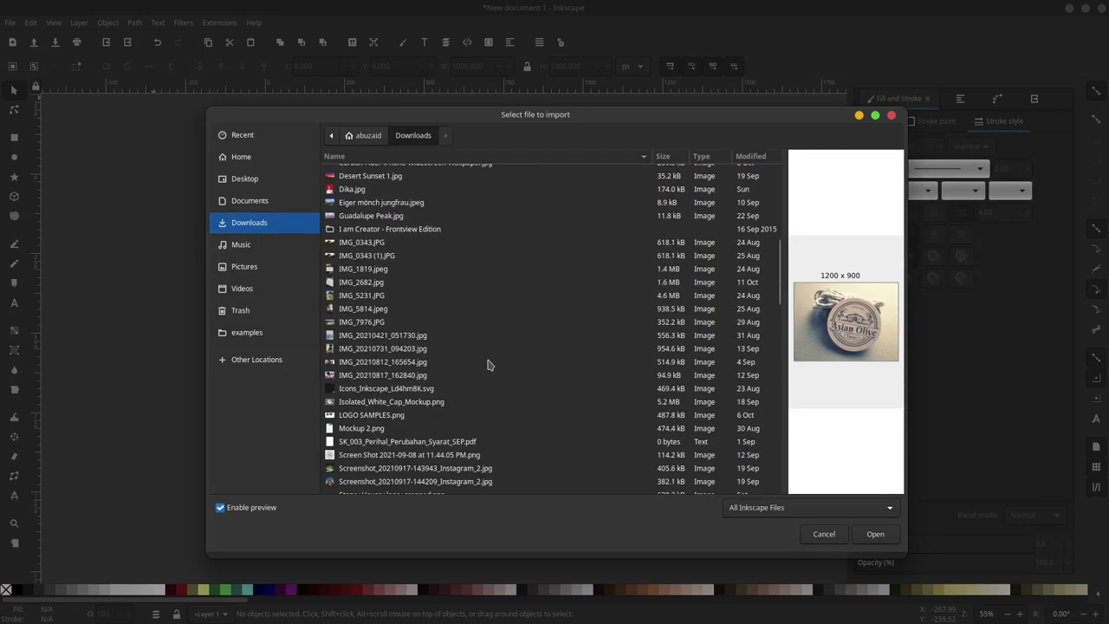
pyautogui.scroll(-2, 488, 365)
pyautogui.scroll(-3, 488, 365)
pyautogui.scroll(-3, 488, 364)
pyautogui.scroll(-1, 489, 365)
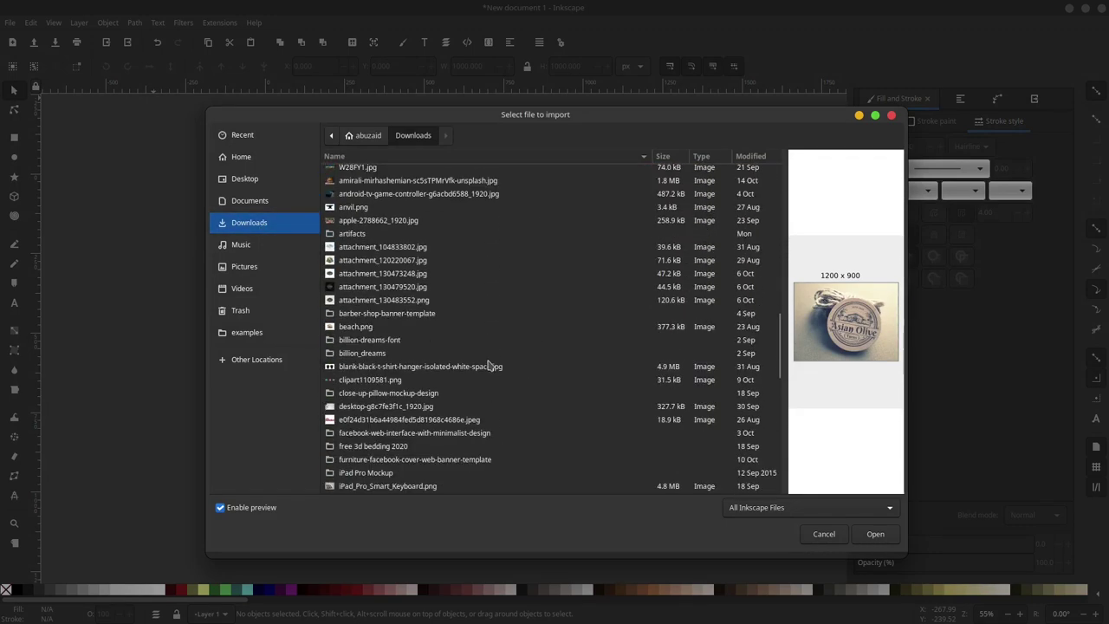
pyautogui.scroll(-3, 490, 366)
pyautogui.scroll(-5, 487, 368)
pyautogui.scroll(-1, 485, 369)
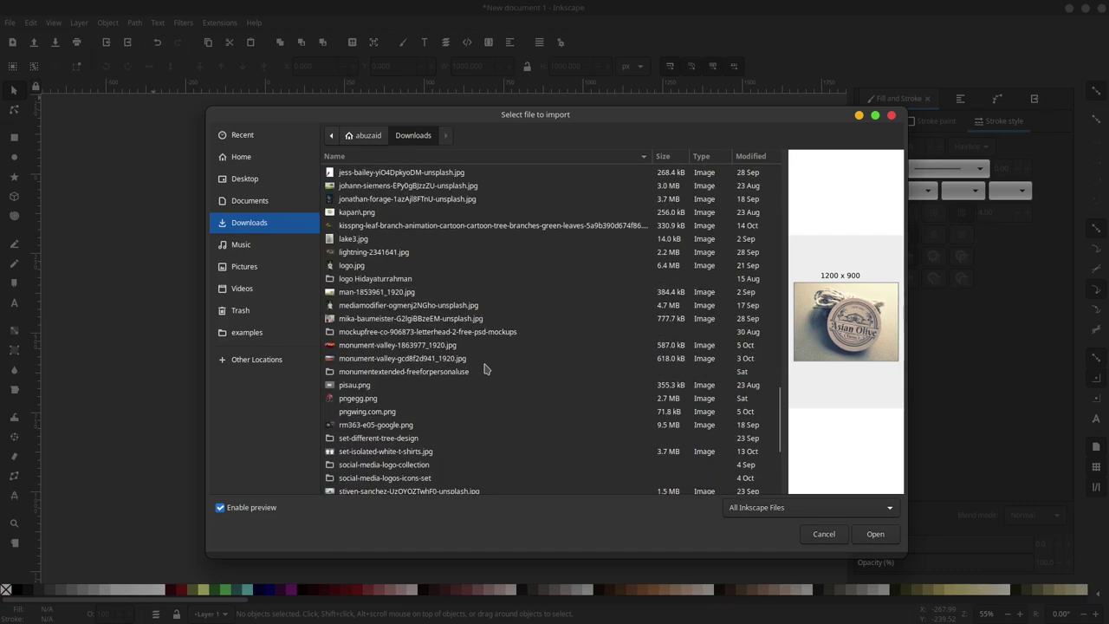
pyautogui.click(372, 400)
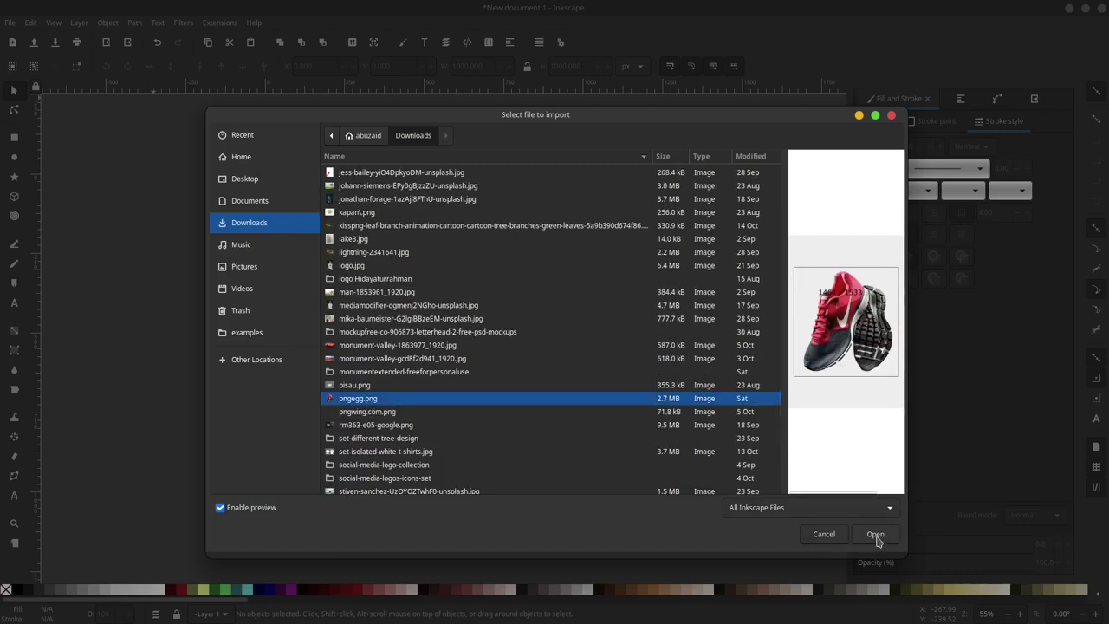
pyautogui.click(873, 534)
# Scale the shoe image to about 534×559 px and snap it into the page's bottom-right corner
pyautogui.scroll(-3, 421, 270)
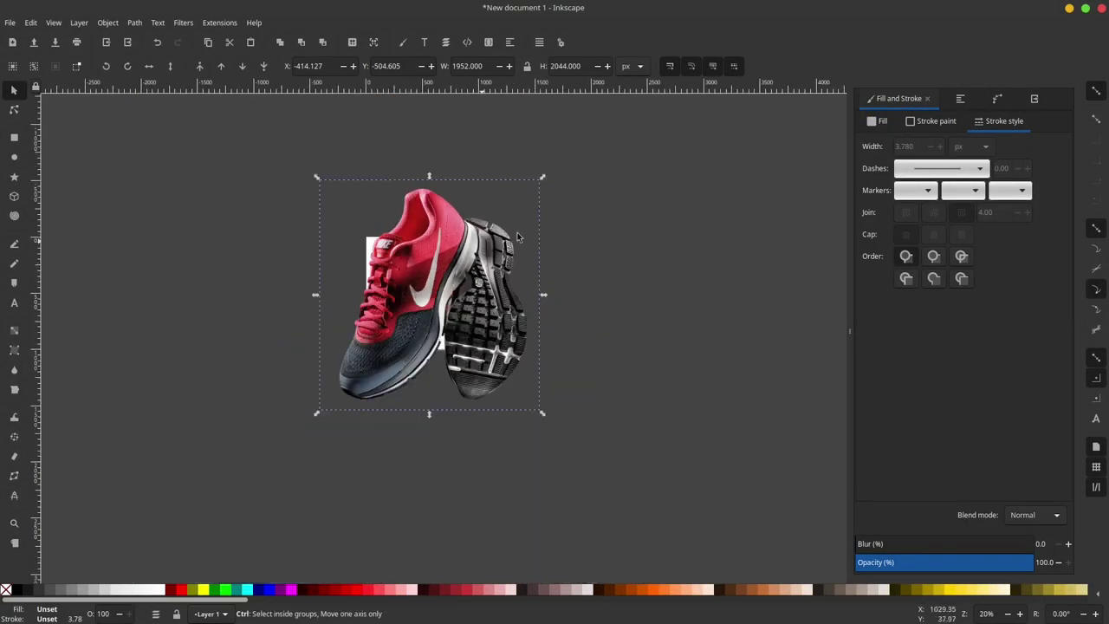
pyautogui.moveTo(542, 178); pyautogui.dragTo(400, 325)
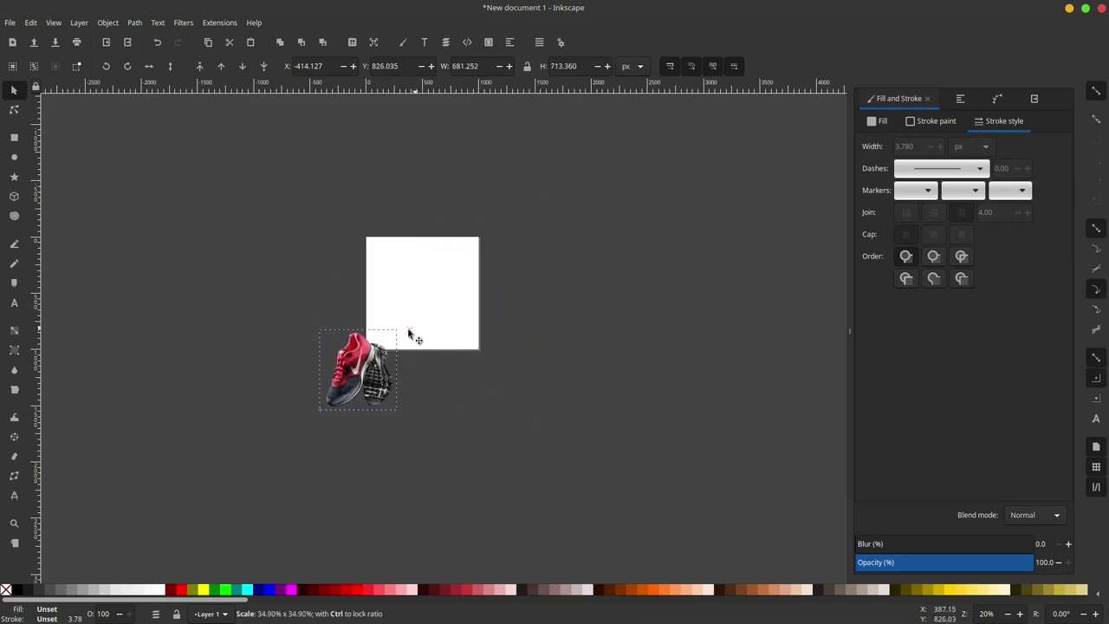
pyautogui.scroll(2, 346, 359)
pyautogui.moveTo(338, 357); pyautogui.dragTo(537, 236)
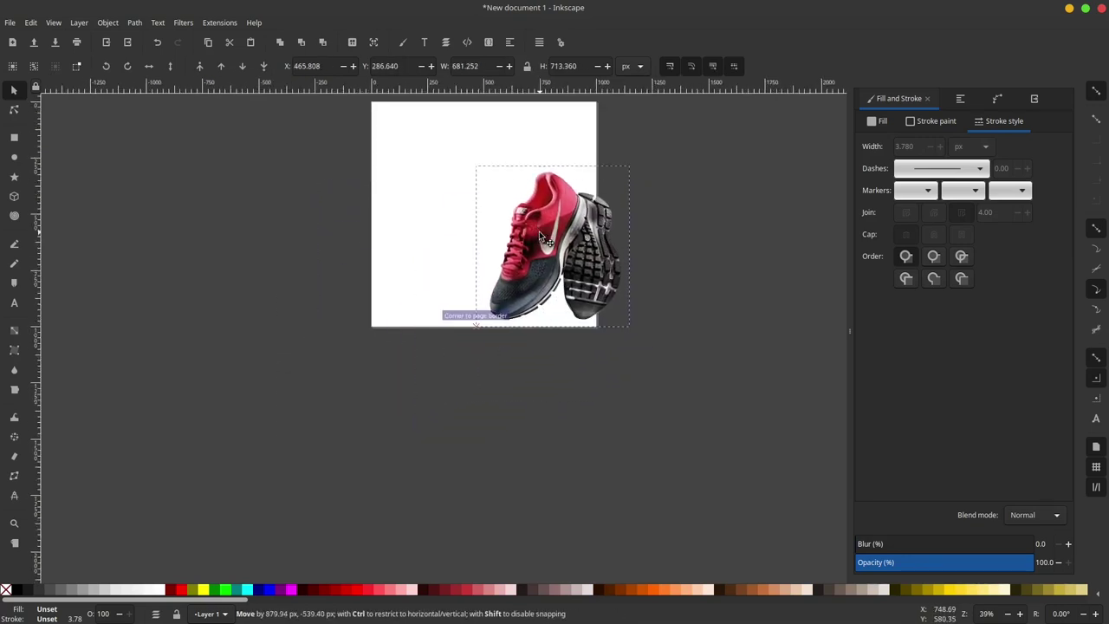
pyautogui.scroll(3, 624, 173)
pyautogui.scroll(-3, 637, 177)
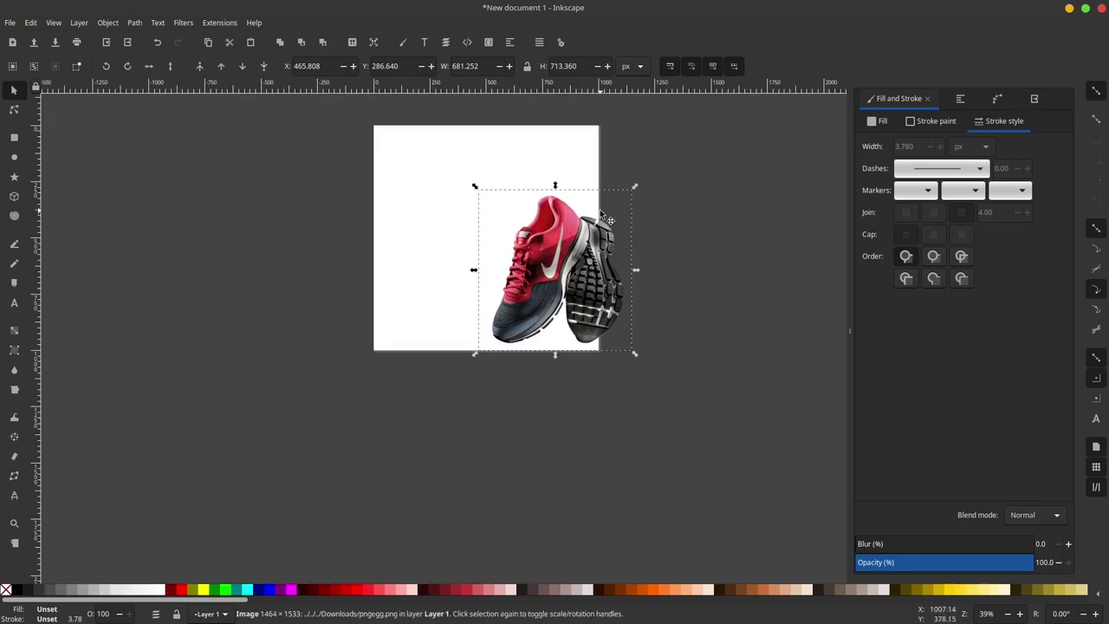
pyautogui.scroll(1, 638, 186)
pyautogui.moveTo(638, 186); pyautogui.dragTo(589, 238)
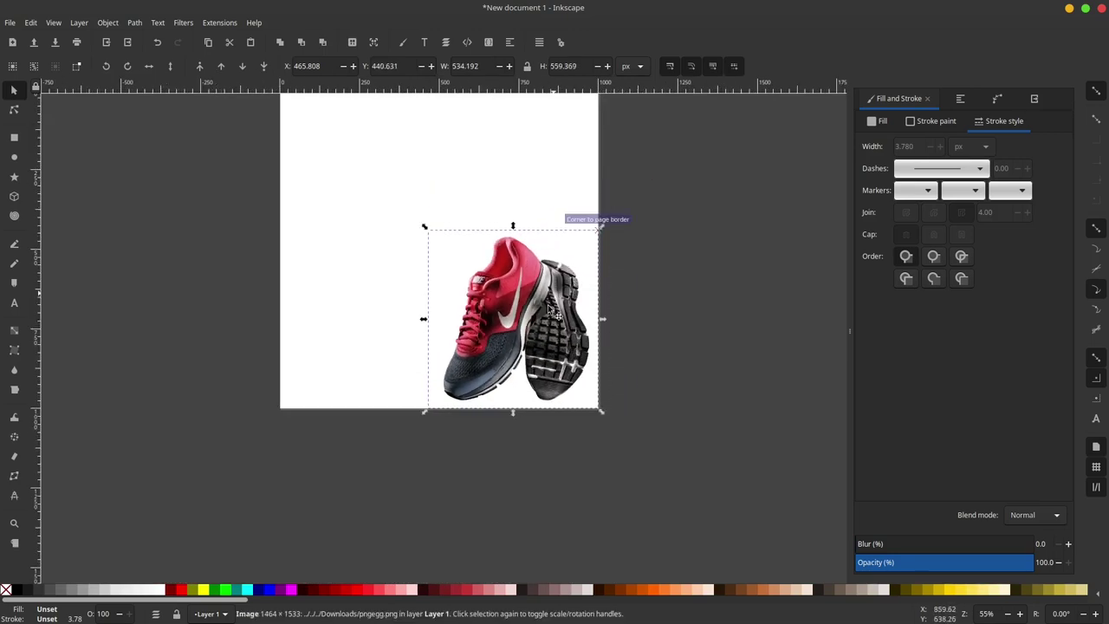
pyautogui.press('Escape')
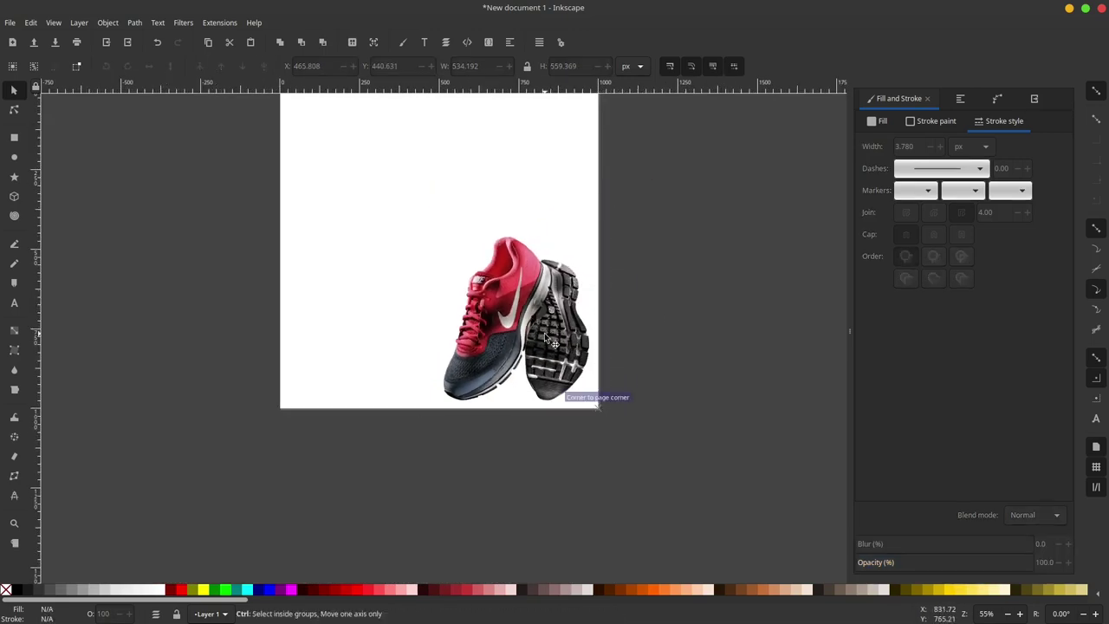
pyautogui.scroll(1, 559, 234)
pyautogui.scroll(-1, 548, 210)
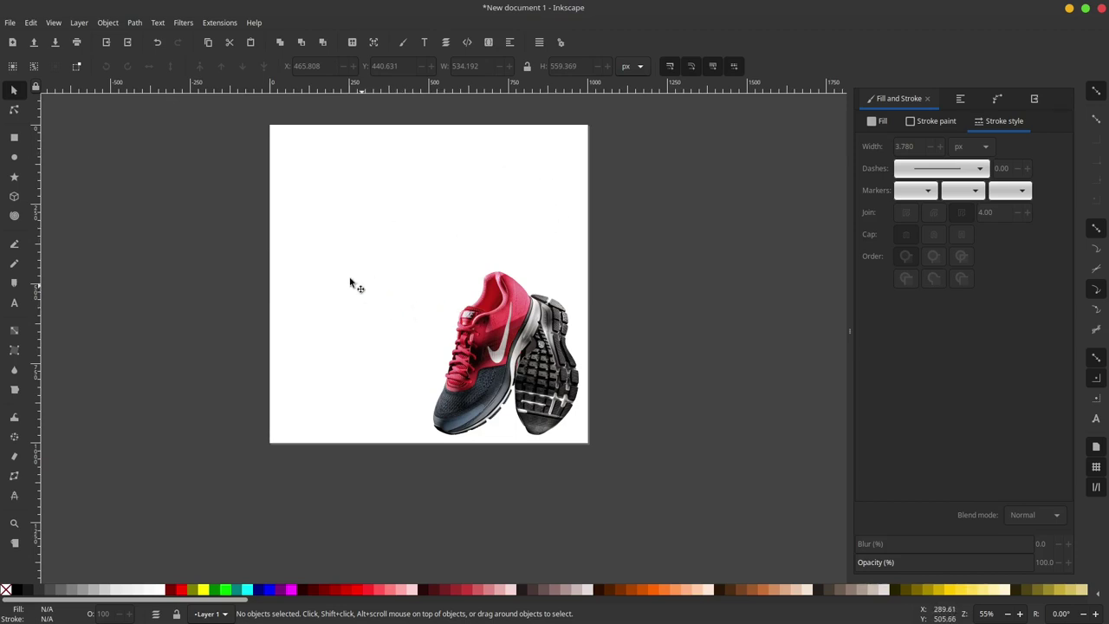
# Duplicate the white background rectangle and remove the copy's fill
pyautogui.click(535, 203)
pyautogui.rightClick(534, 179)
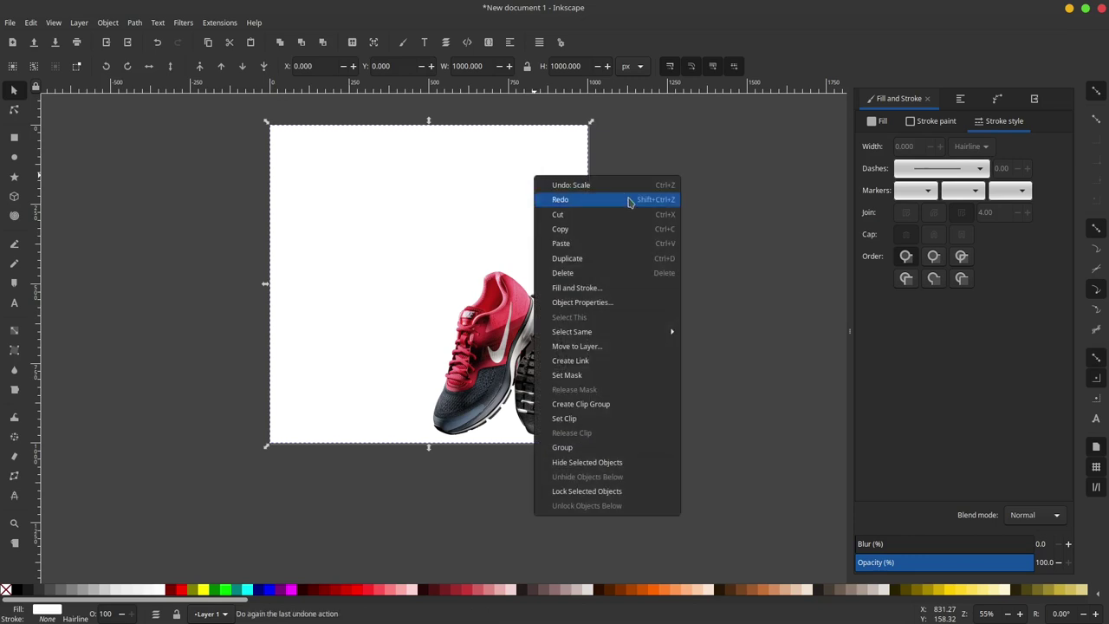
pyautogui.click(611, 254)
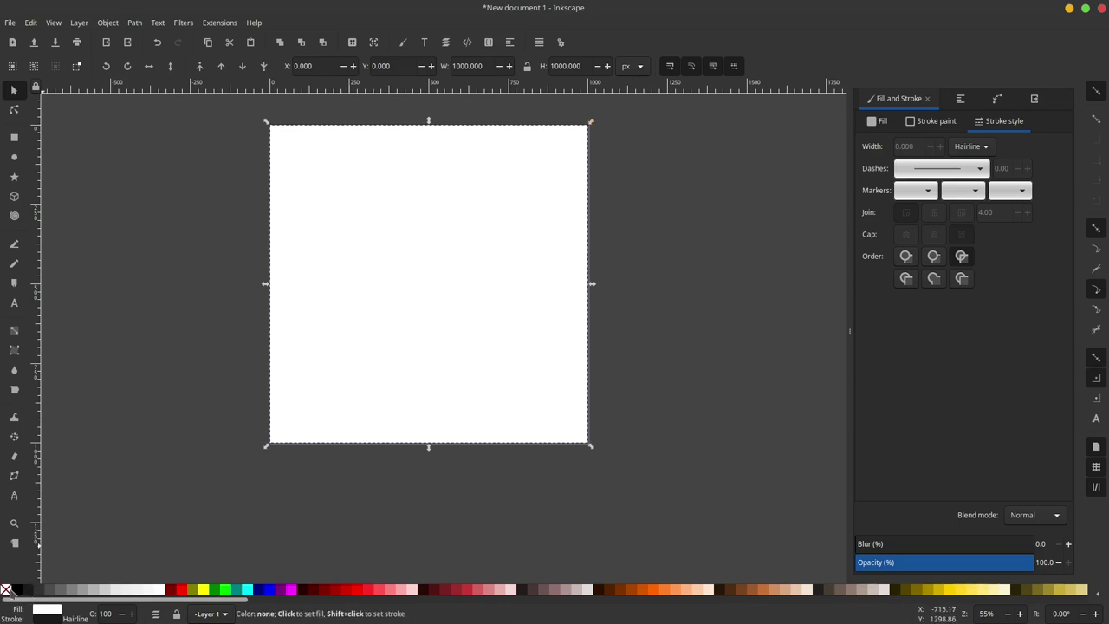
pyautogui.click(6, 590)
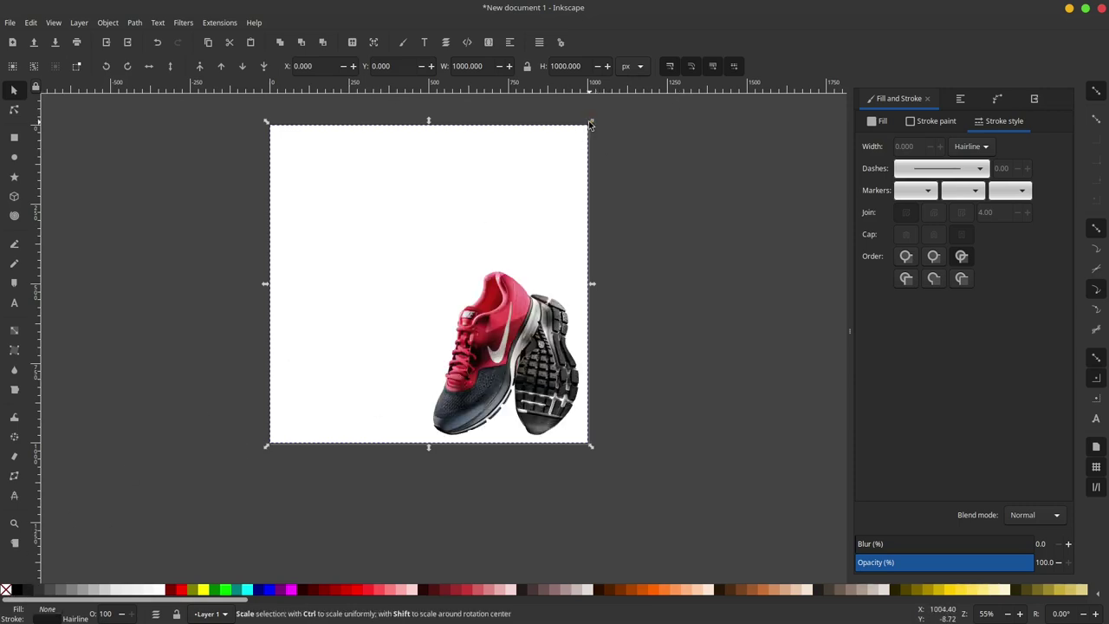
# Scale the unfilled copy about its centre to about 848.8×848.8 px
pyautogui.moveTo(590, 122); pyautogui.dragTo(565, 141)
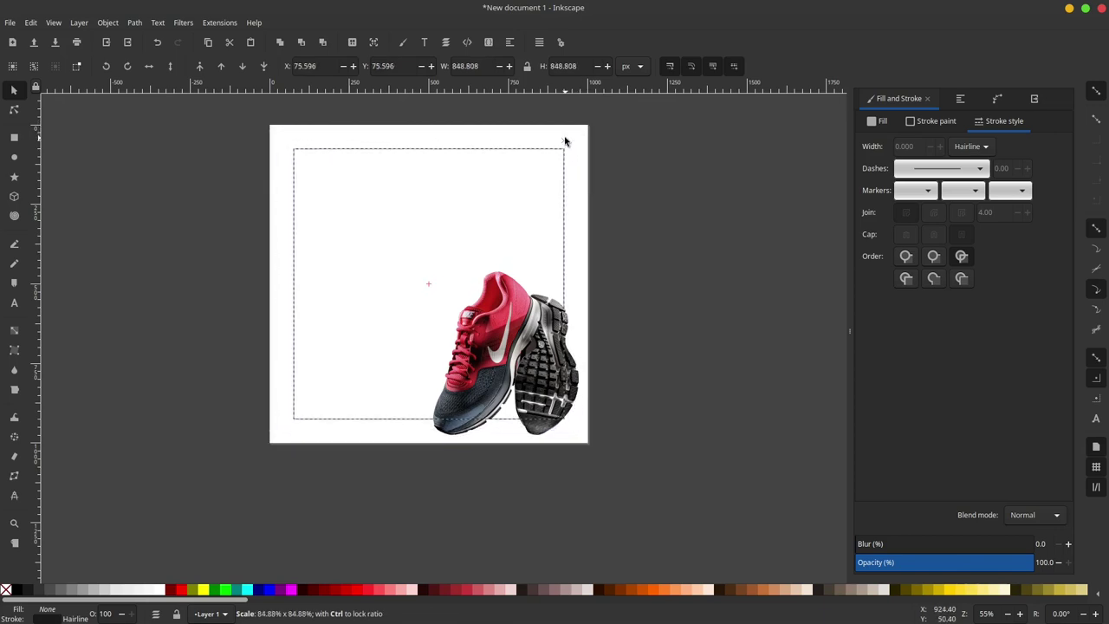
pyautogui.click(646, 152)
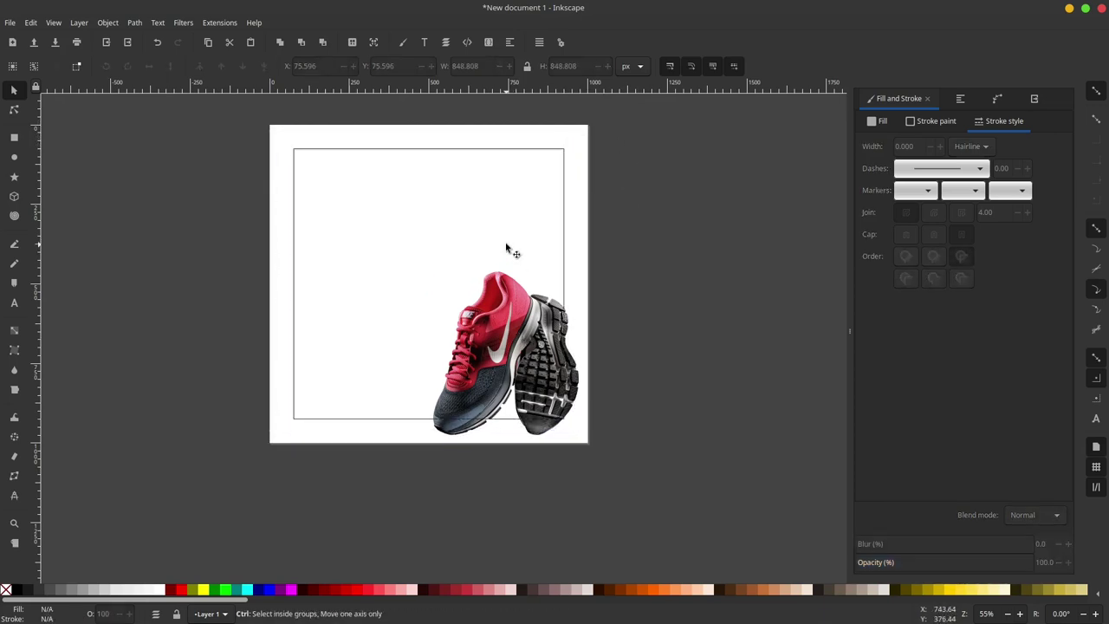
pyautogui.scroll(-1, 507, 249)
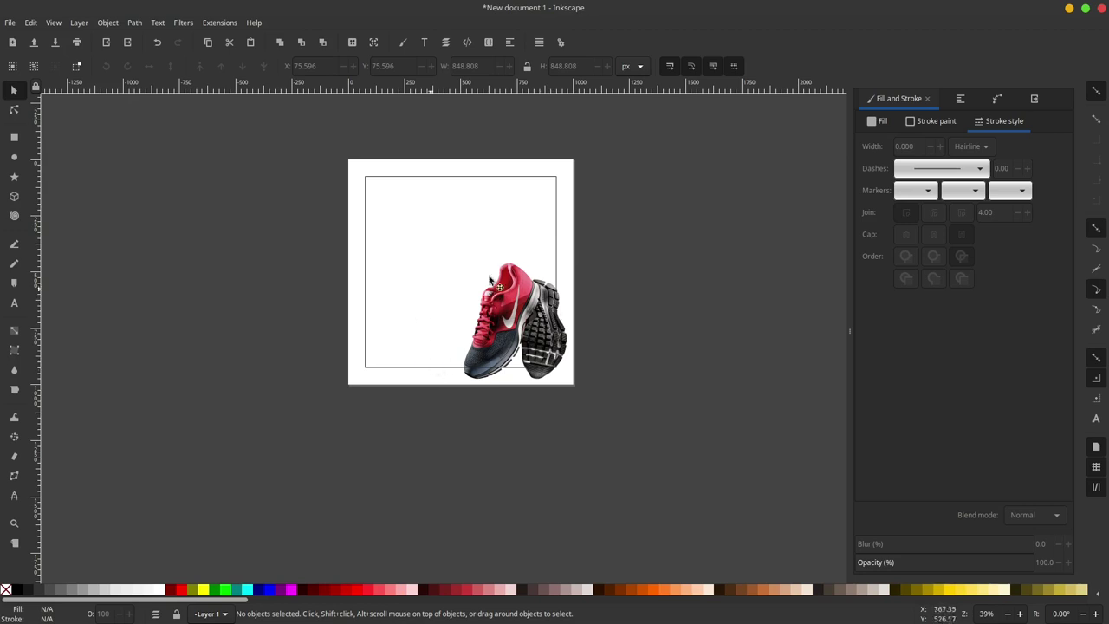
pyautogui.scroll(2, 554, 294)
pyautogui.scroll(2, 552, 247)
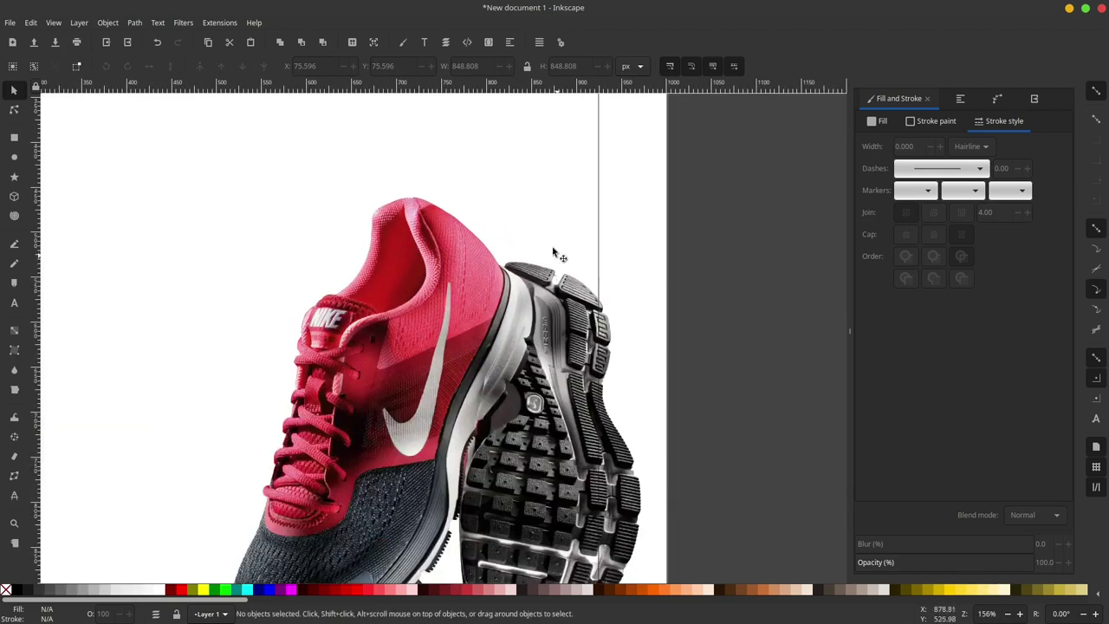
# Place Bezier nodes around the shoe's top, collar and laces
pyautogui.click(14, 247)
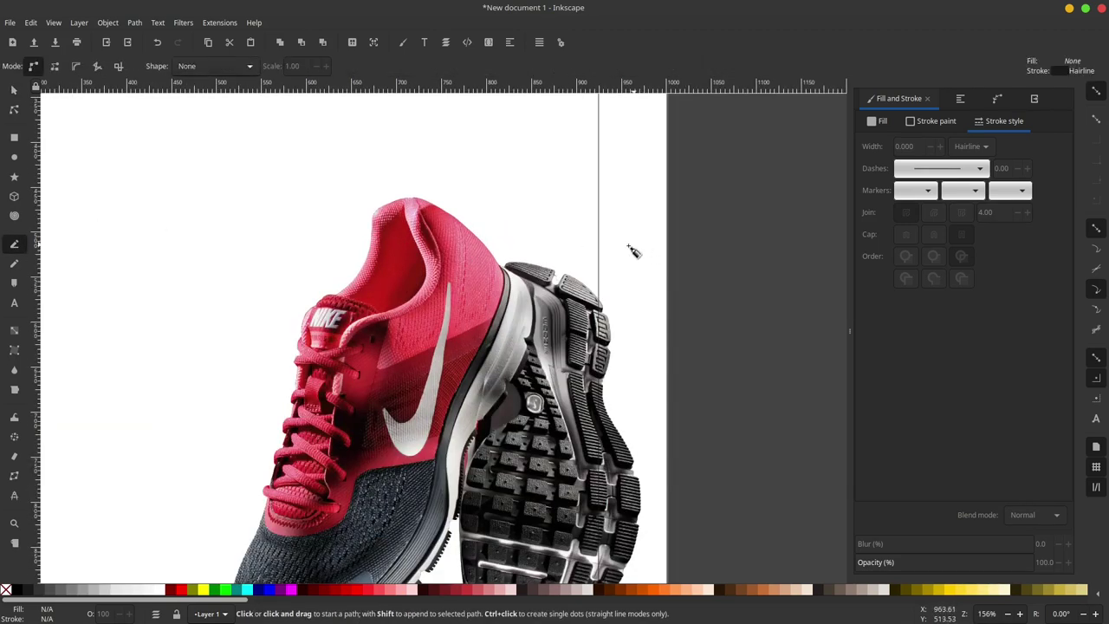
pyautogui.click(621, 291)
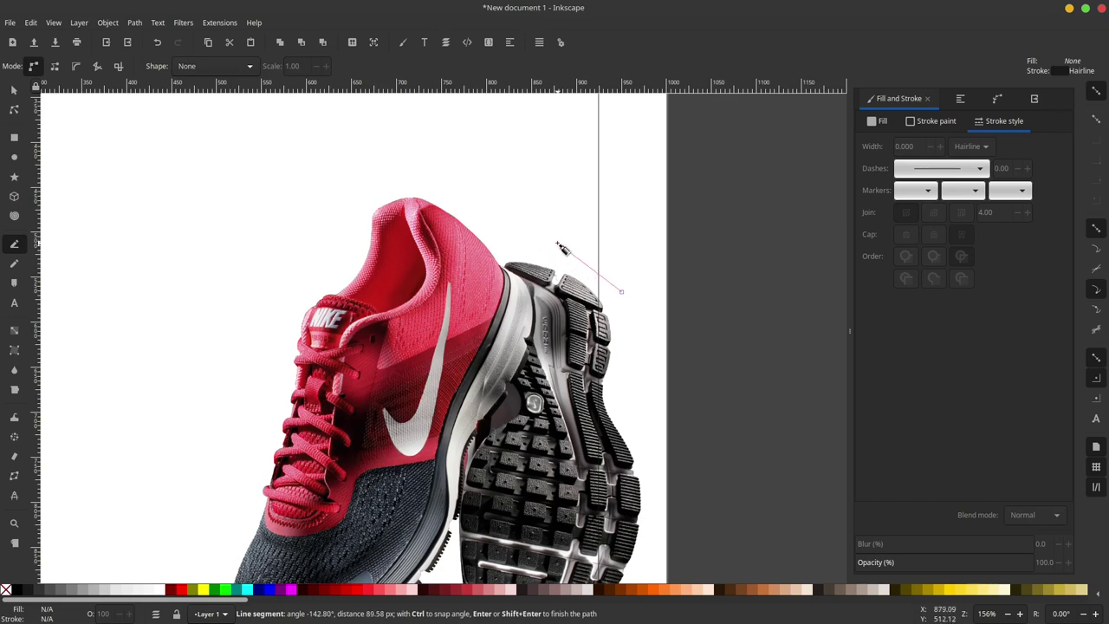
pyautogui.moveTo(554, 243); pyautogui.dragTo(525, 240)
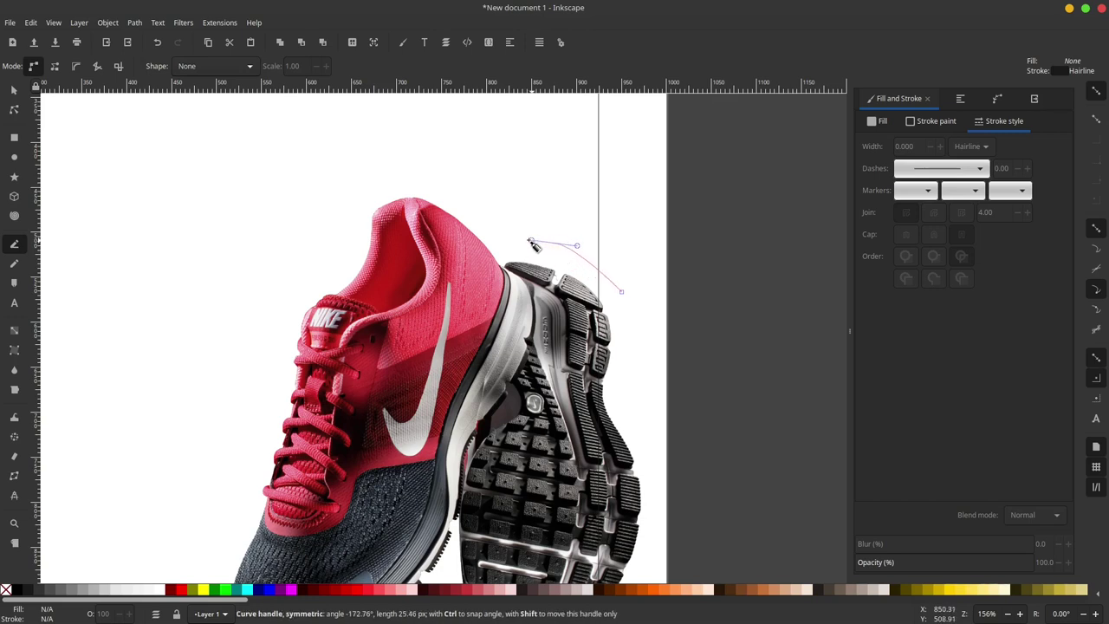
pyautogui.click(429, 180)
pyautogui.moveTo(355, 204); pyautogui.dragTo(358, 221)
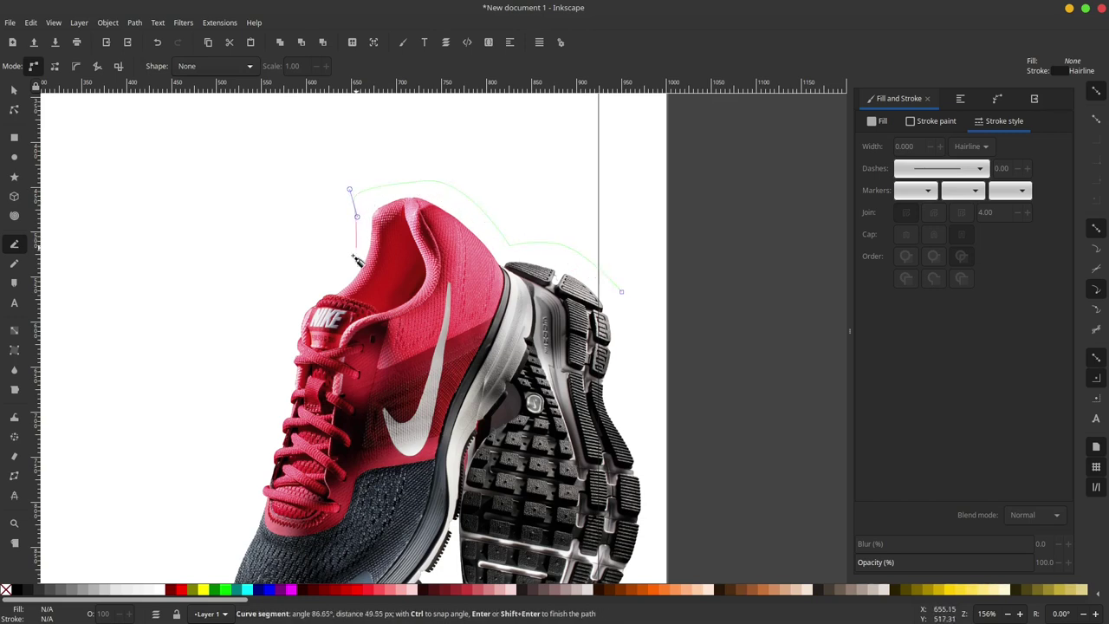
pyautogui.moveTo(286, 296); pyautogui.dragTo(282, 310)
pyautogui.scroll(-2, 326, 240)
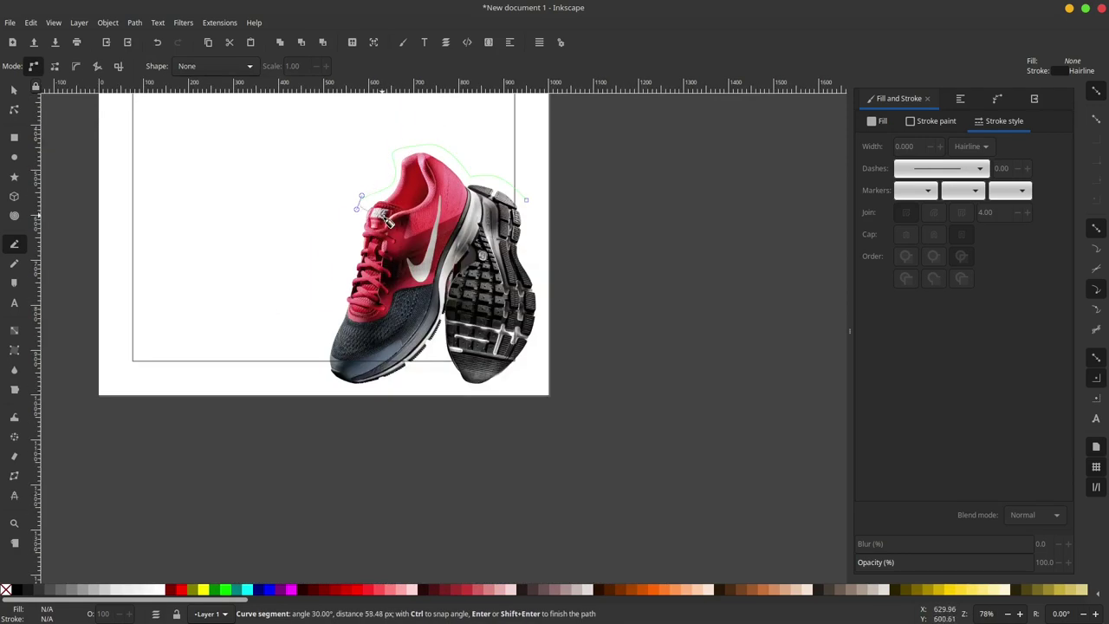
pyautogui.scroll(2, 258, 388)
pyautogui.moveTo(333, 250); pyautogui.dragTo(324, 287)
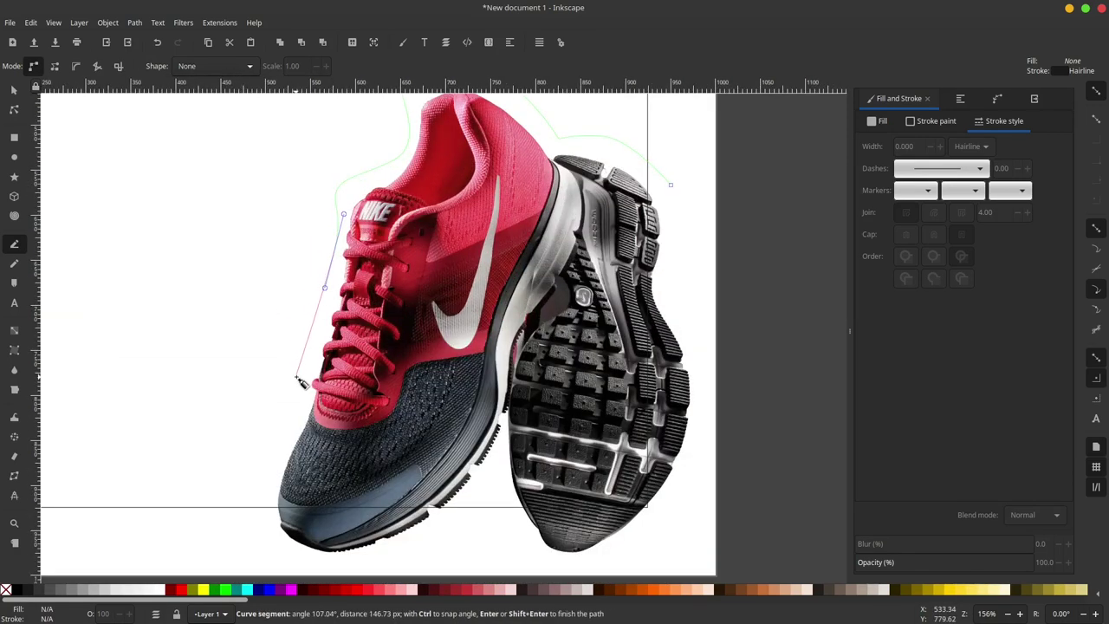
# Continue the outline below and right of the shoe and close it into a 14-node path
pyautogui.moveTo(303, 352); pyautogui.dragTo(294, 407)
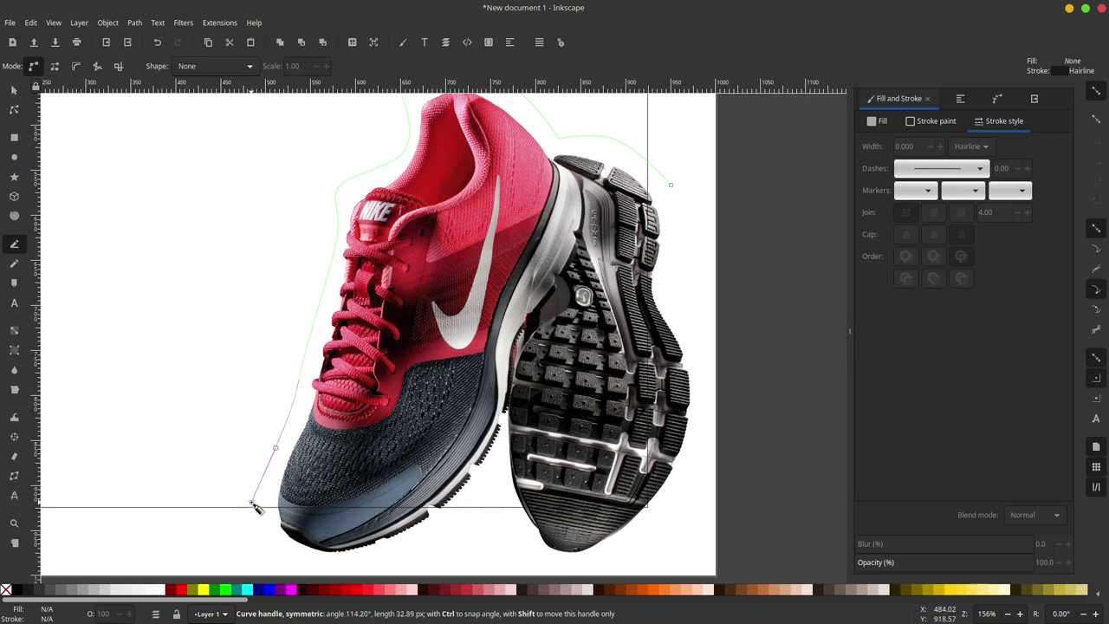
pyautogui.scroll(-2, 252, 519)
pyautogui.moveTo(310, 569); pyautogui.dragTo(320, 569)
pyautogui.click(535, 516)
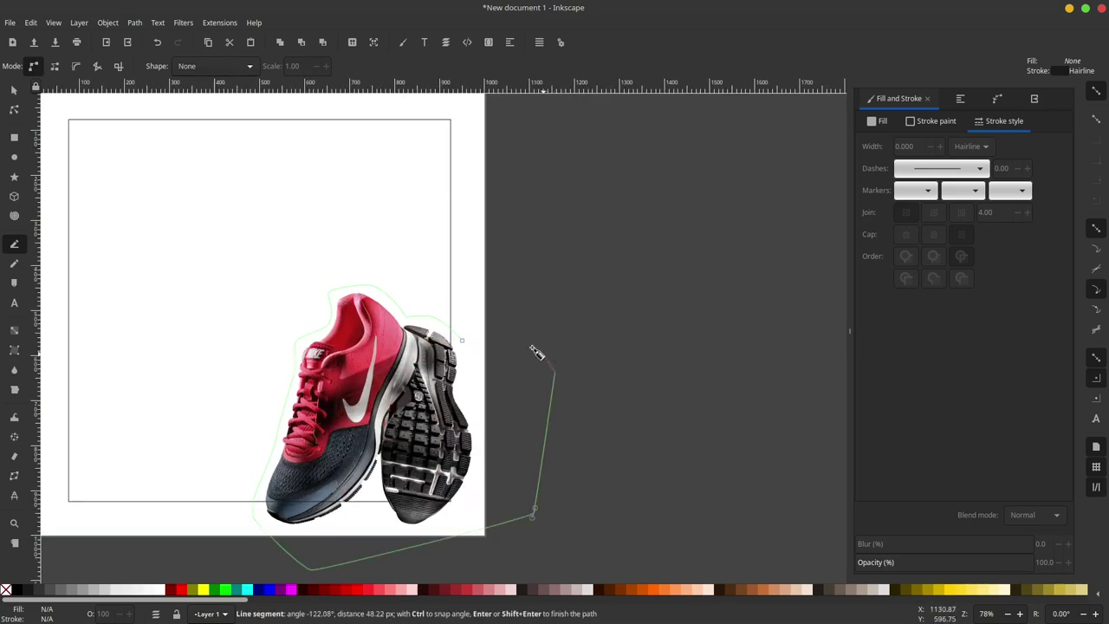
pyautogui.click(553, 370)
pyautogui.click(462, 341)
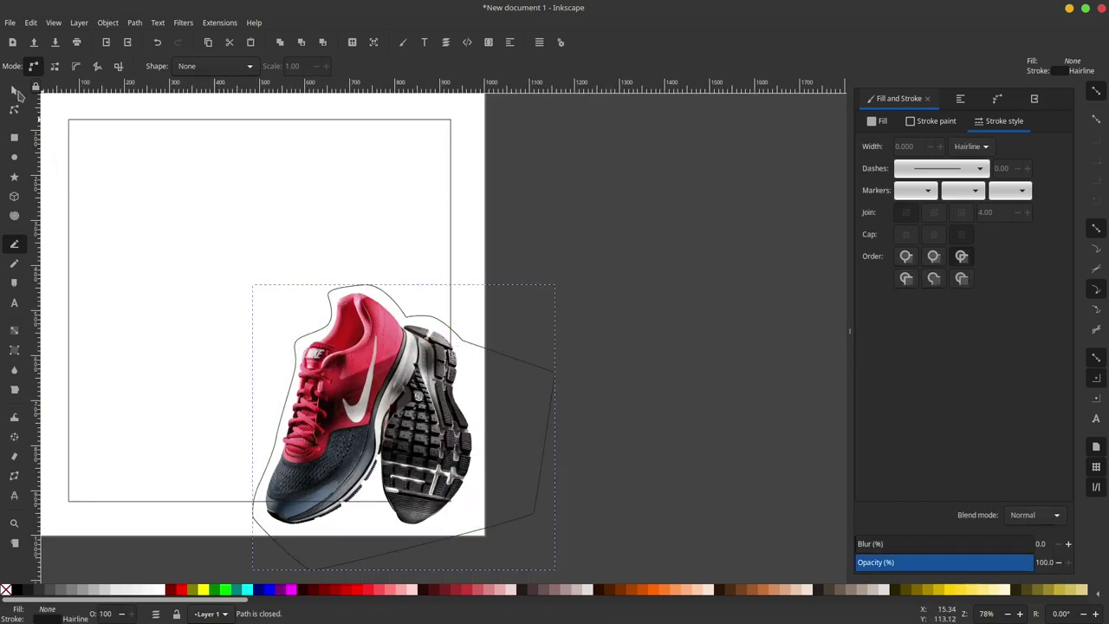
pyautogui.click(15, 91)
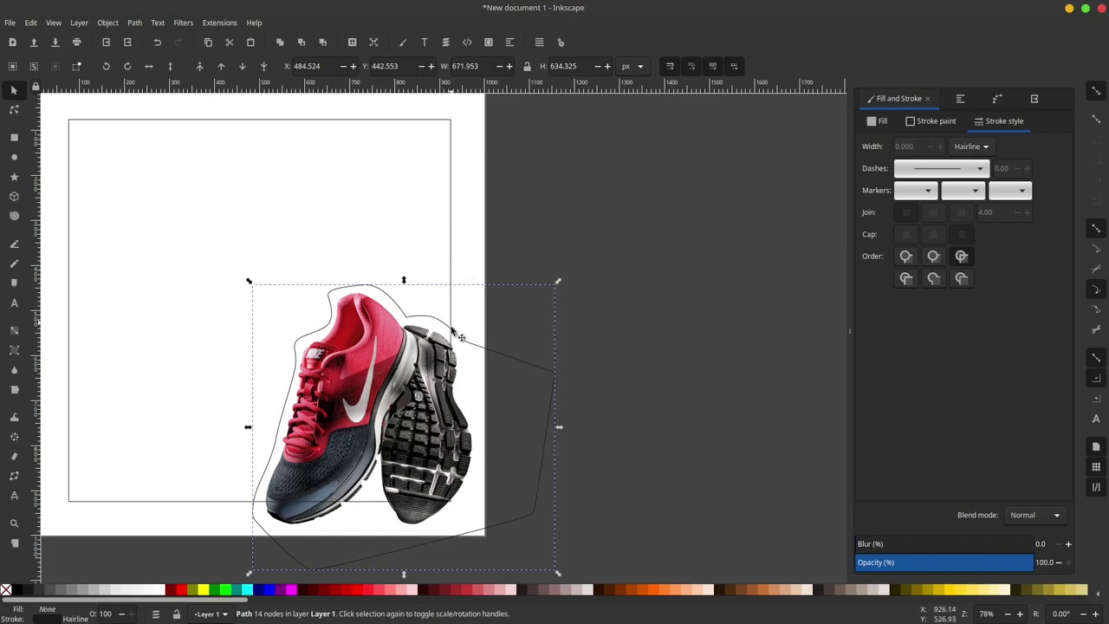
# Subtract the shoe outline from the inset square frame with Path > Difference
pyautogui.keyDown('shift'); pyautogui.click(451, 196); pyautogui.keyUp('shift')
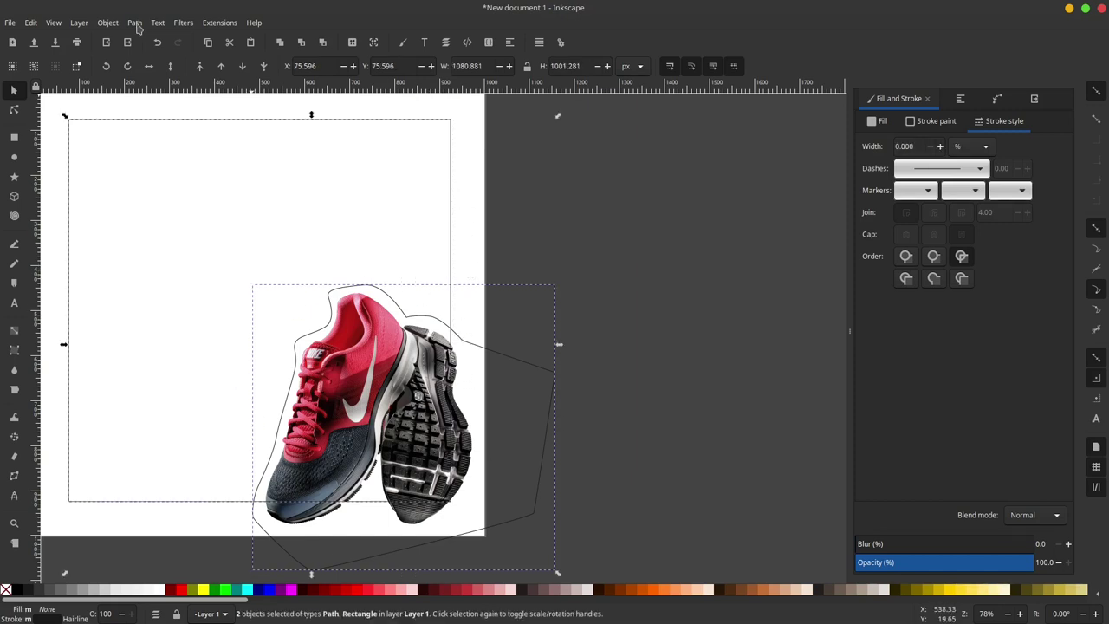
pyautogui.click(135, 23)
pyautogui.click(156, 98)
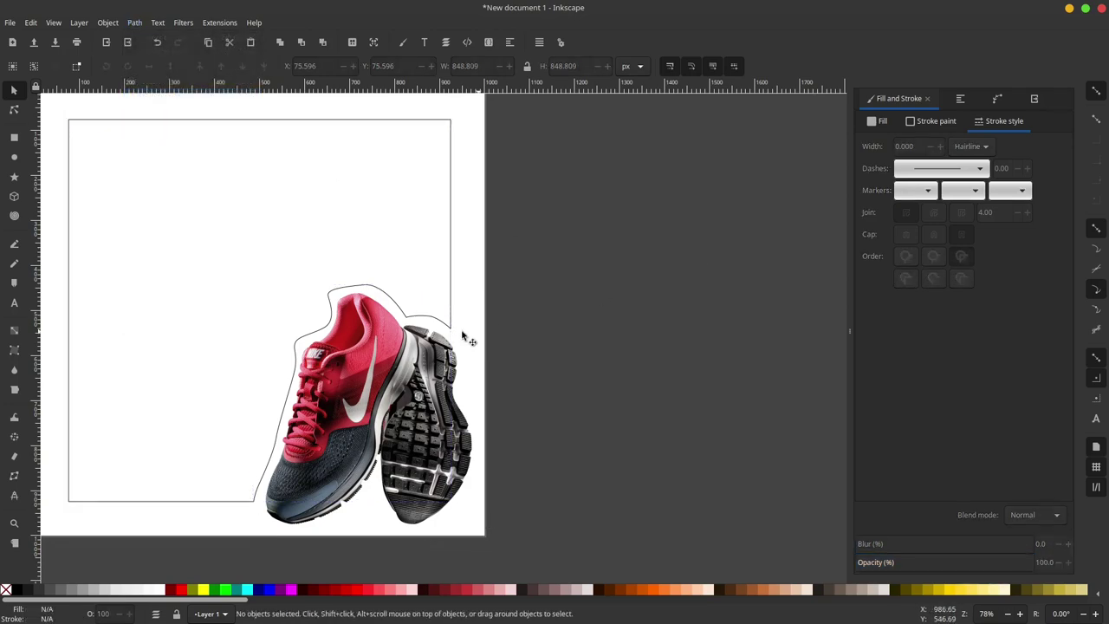
pyautogui.scroll(1, 459, 329)
pyautogui.scroll(1, 515, 342)
pyautogui.scroll(2, 515, 342)
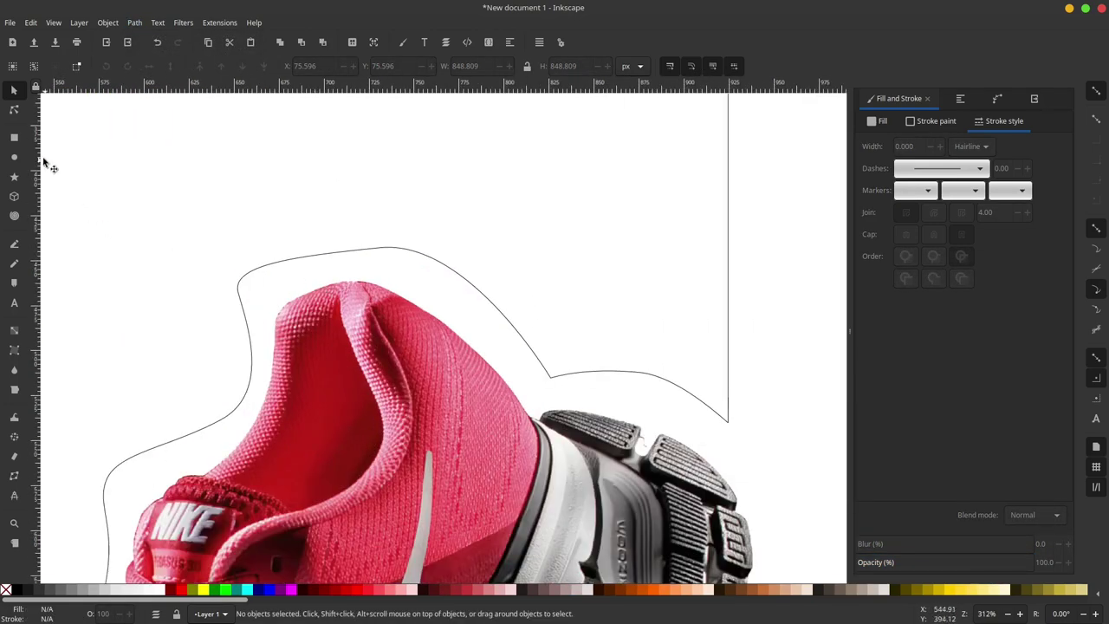
# Pull the cut-out's left node and collar curve closer to the shoe
pyautogui.click(14, 112)
pyautogui.click(343, 252)
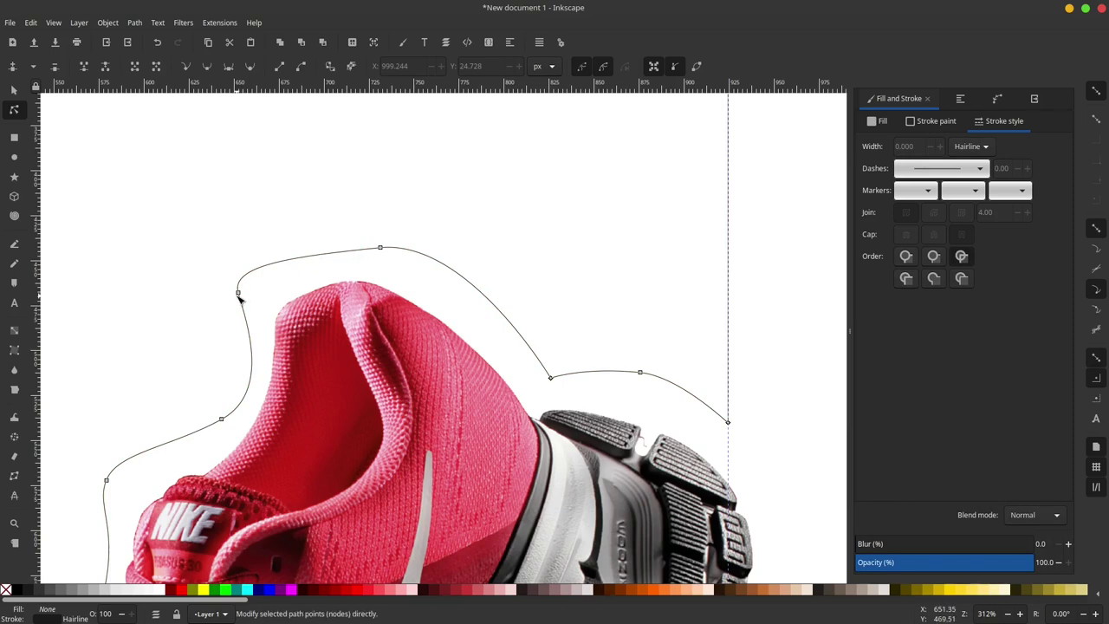
pyautogui.moveTo(238, 294); pyautogui.dragTo(234, 314)
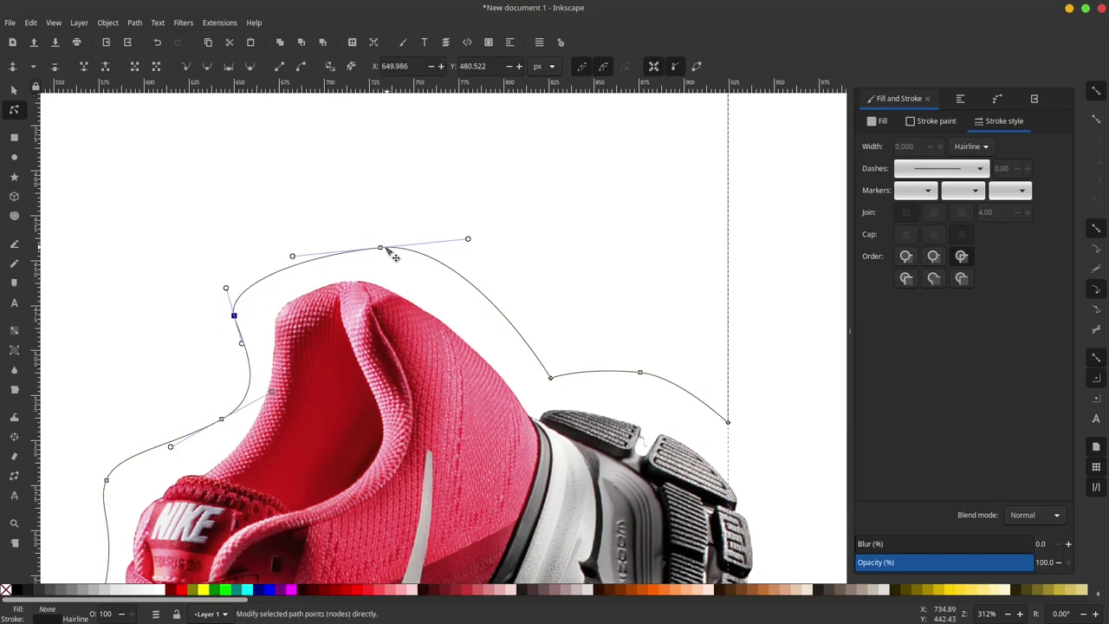
pyautogui.moveTo(381, 248); pyautogui.dragTo(377, 246)
pyautogui.scroll(-2, 752, 266)
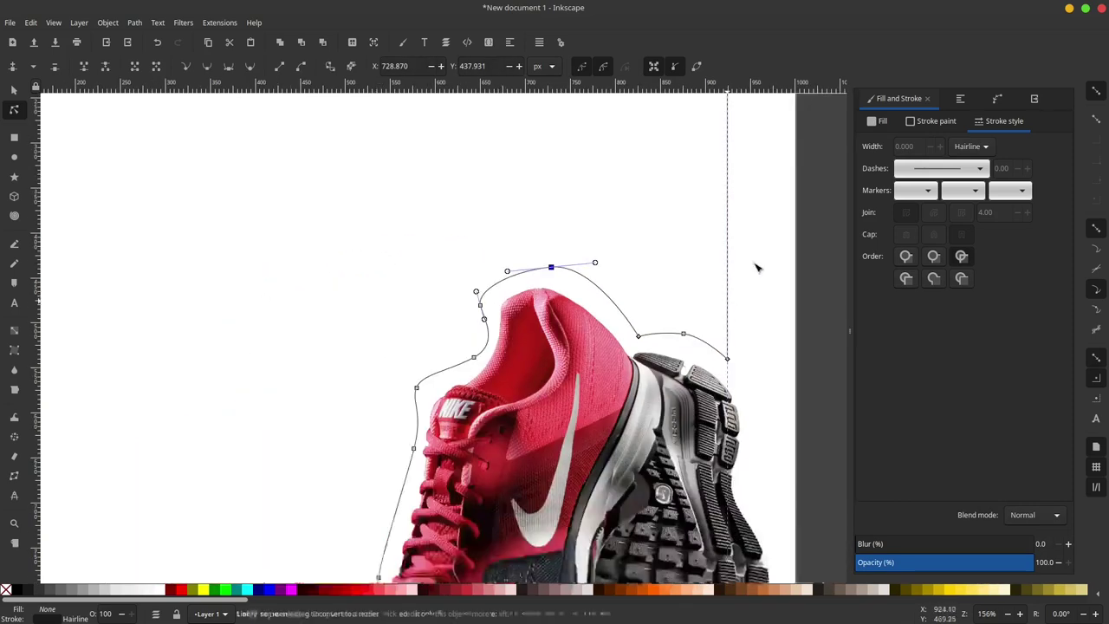
pyautogui.scroll(-2, 752, 266)
pyautogui.scroll(2, 623, 352)
pyautogui.scroll(1, 622, 353)
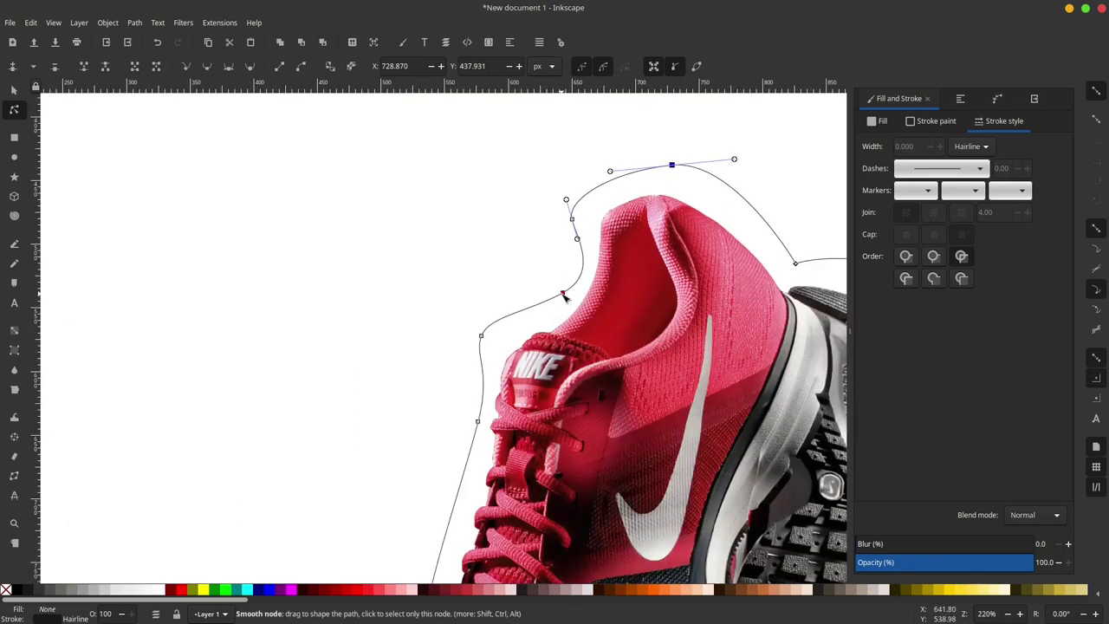
# Tighten the cut-out's nodes near the heel and laces, then clear the selection
pyautogui.moveTo(570, 290); pyautogui.dragTo(544, 305)
pyautogui.moveTo(481, 336); pyautogui.dragTo(479, 351)
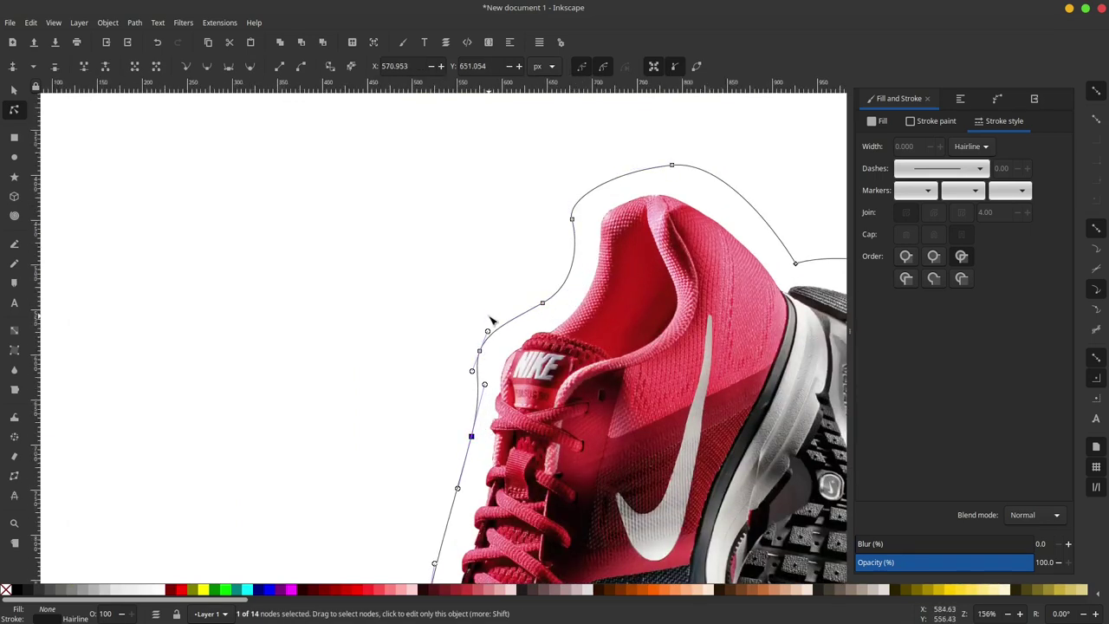
pyautogui.scroll(1, 474, 411)
pyautogui.moveTo(476, 440); pyautogui.dragTo(481, 457)
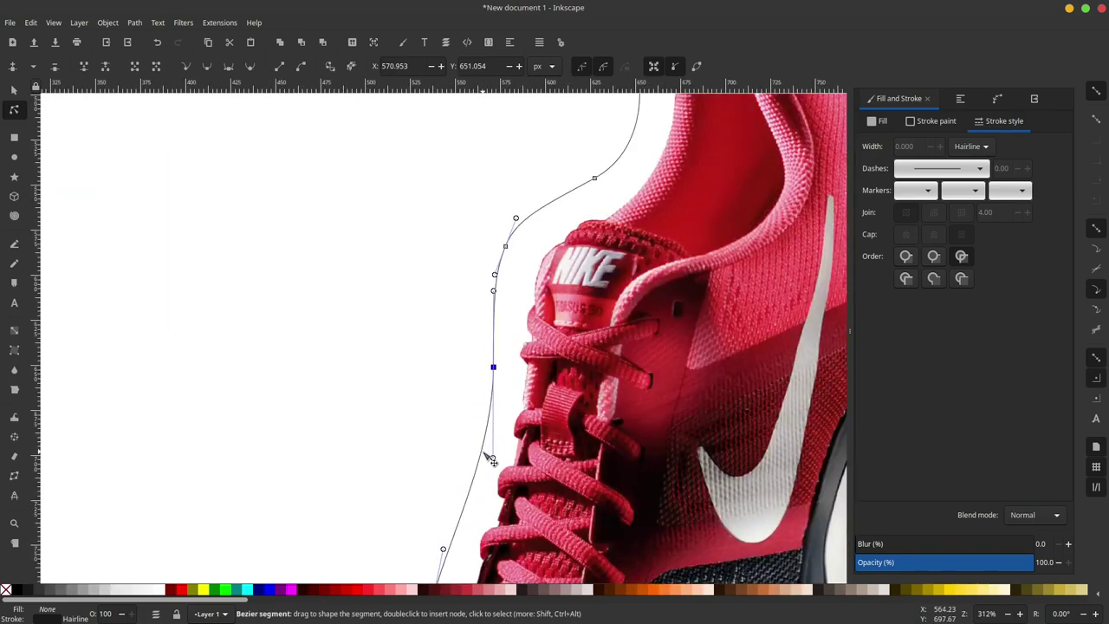
pyautogui.scroll(-2, 477, 328)
pyautogui.scroll(-2, 445, 334)
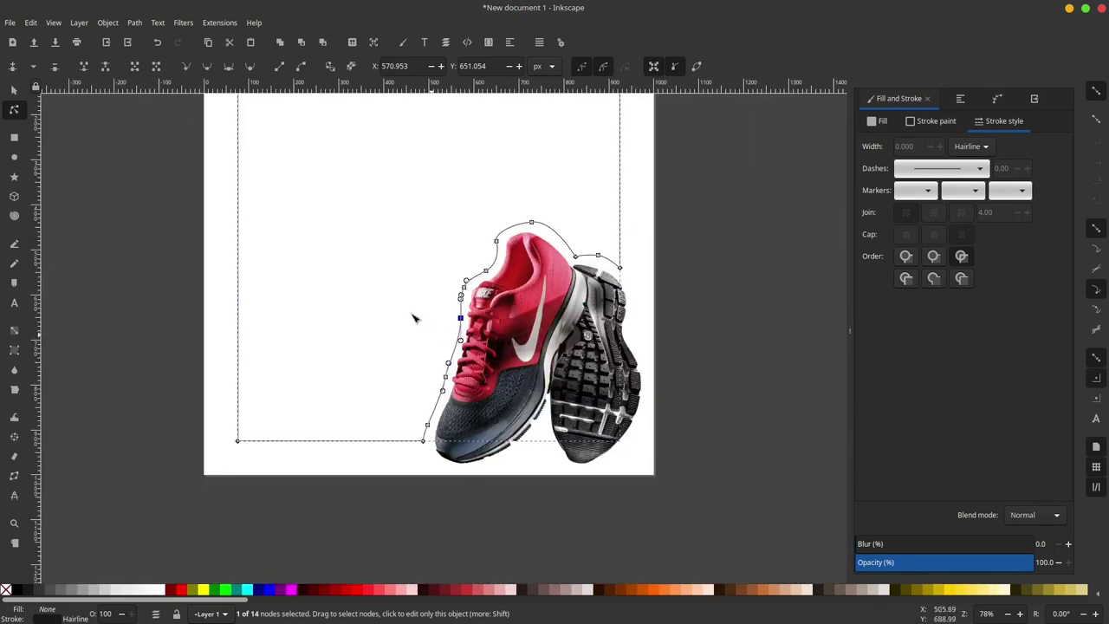
pyautogui.press('Escape')
pyautogui.press('s')
pyautogui.press('Escape')
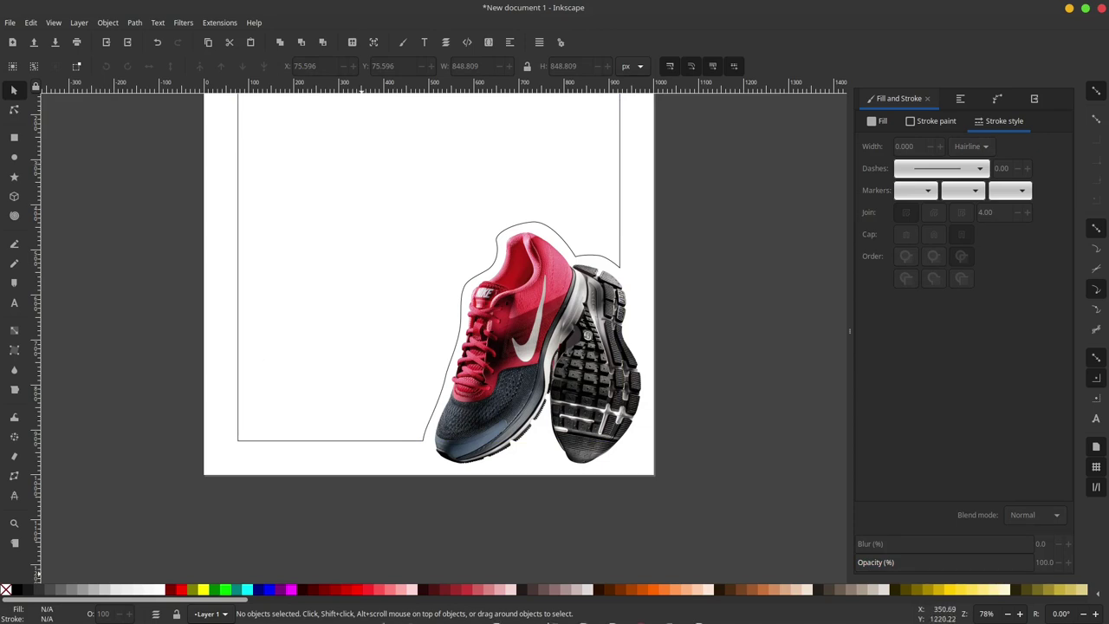
# Bring the merdeka.com Nike profile page in Chrome to the front
pyautogui.click(631, 612)
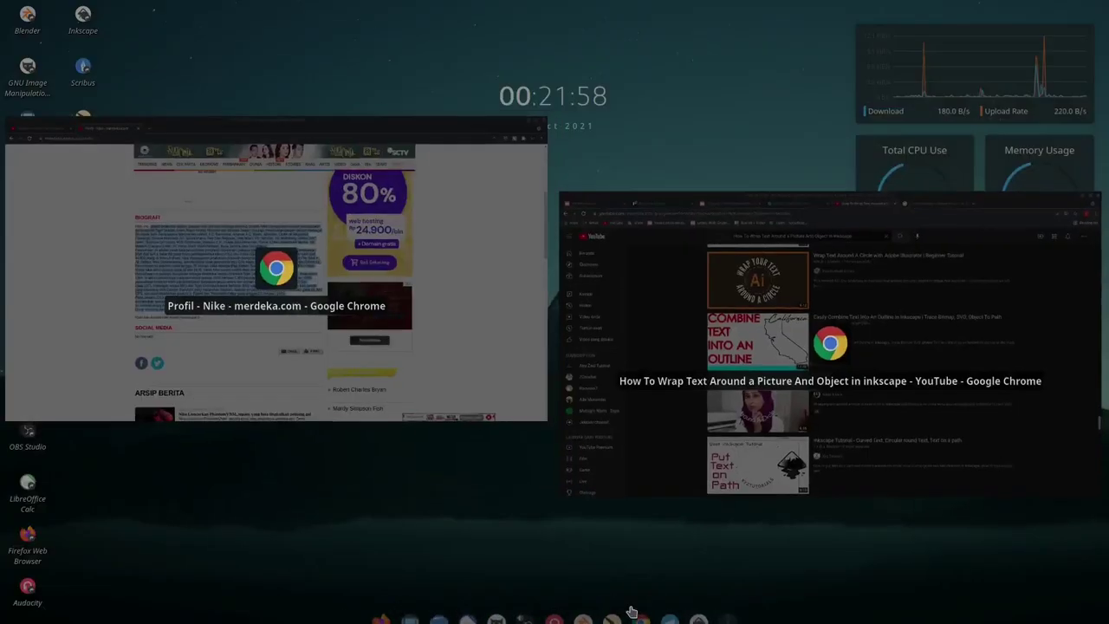
pyautogui.click(467, 497)
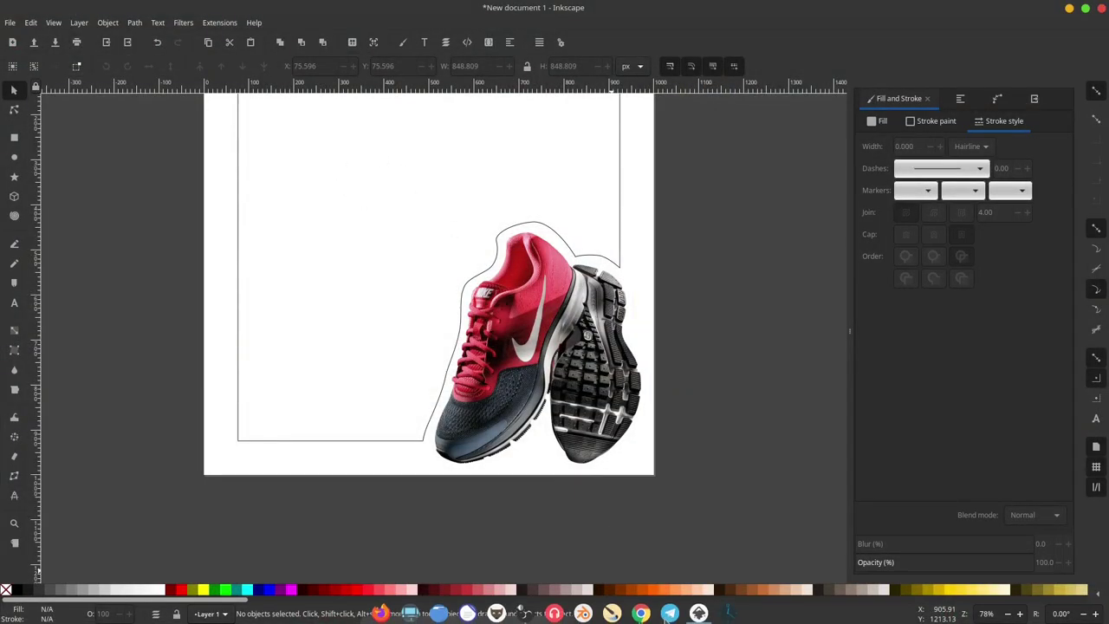
pyautogui.click(640, 612)
pyautogui.click(257, 310)
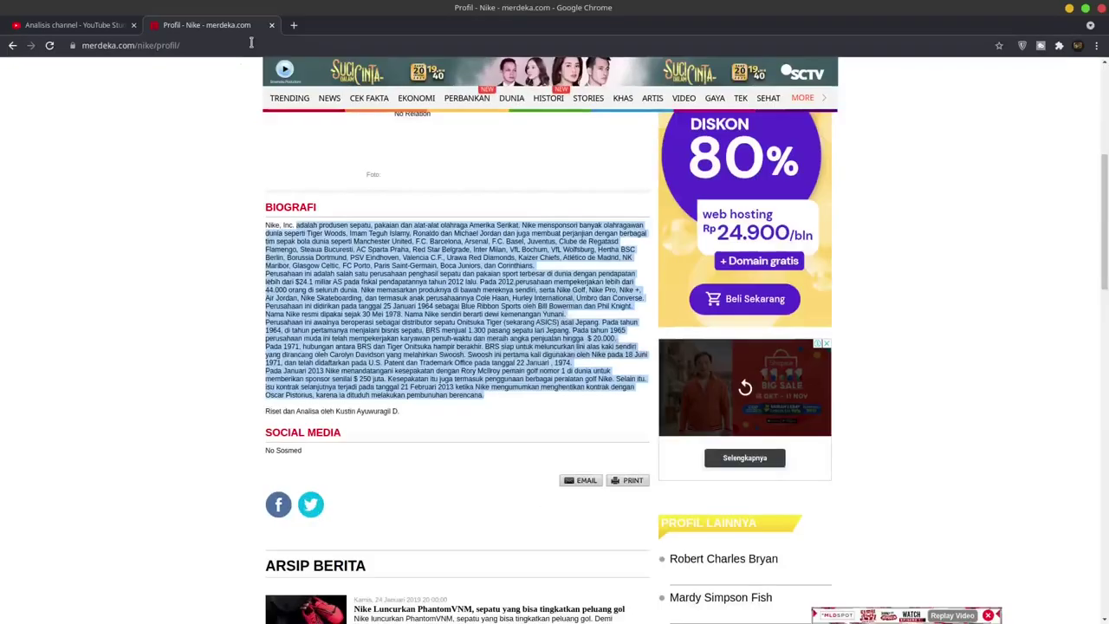
pyautogui.scroll(1, 335, 239)
pyautogui.scroll(1, 425, 359)
pyautogui.scroll(3, 425, 359)
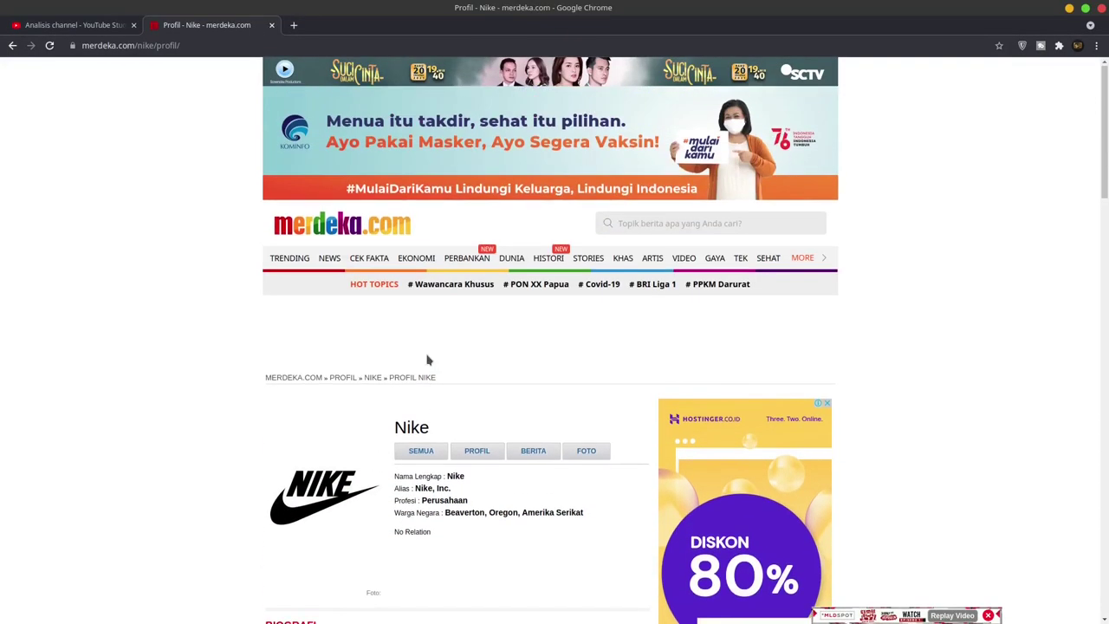
pyautogui.scroll(-2, 427, 361)
pyautogui.scroll(-2, 427, 360)
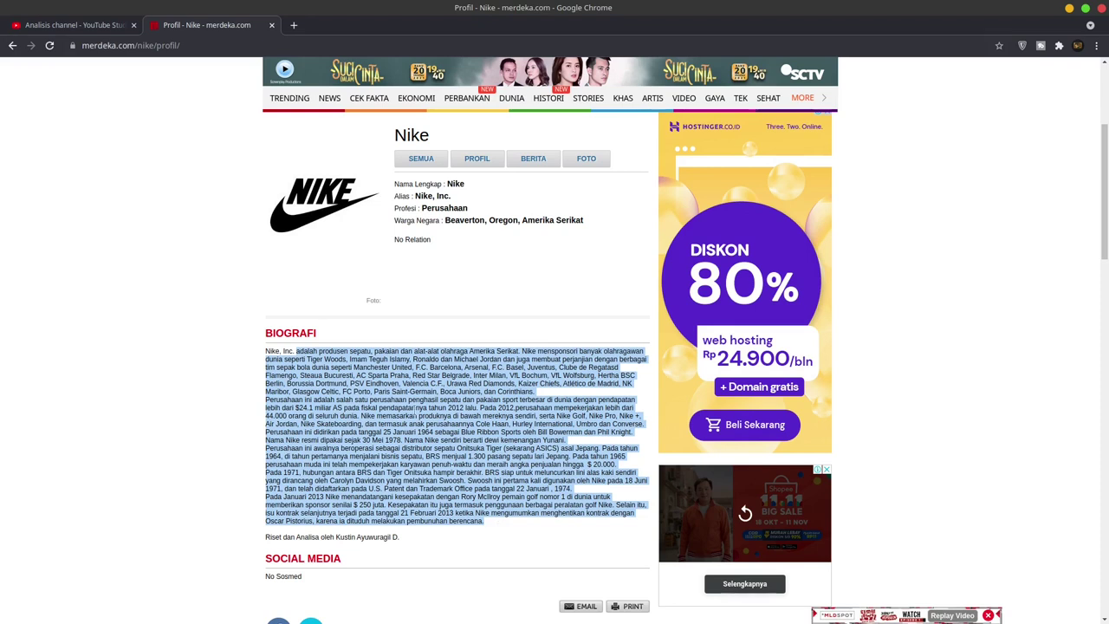
# Select and copy the Nike biography paragraphs
pyautogui.moveTo(296, 350)
pyautogui.mouseDown()
pyautogui.moveTo(563, 432)
pyautogui.moveTo(589, 490)
pyautogui.mouseUp()
pyautogui.rightClick(533, 457)
pyautogui.click(559, 465)
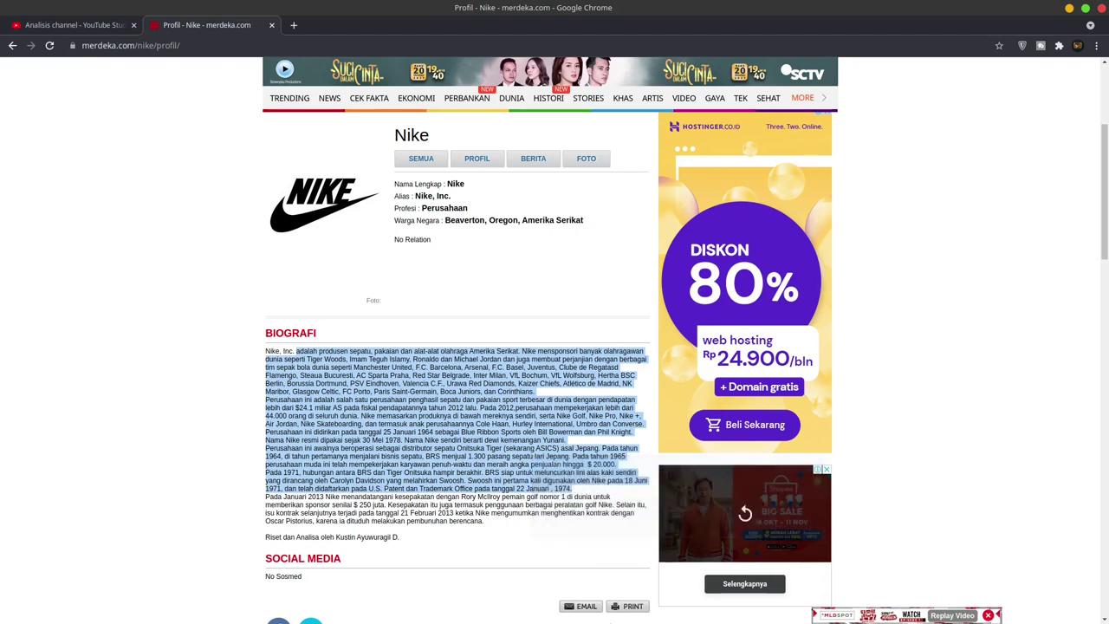
pyautogui.click(727, 617)
# Paste the Nike biography into Inkscape as one long 6 pt text line
pyautogui.click(502, 319)
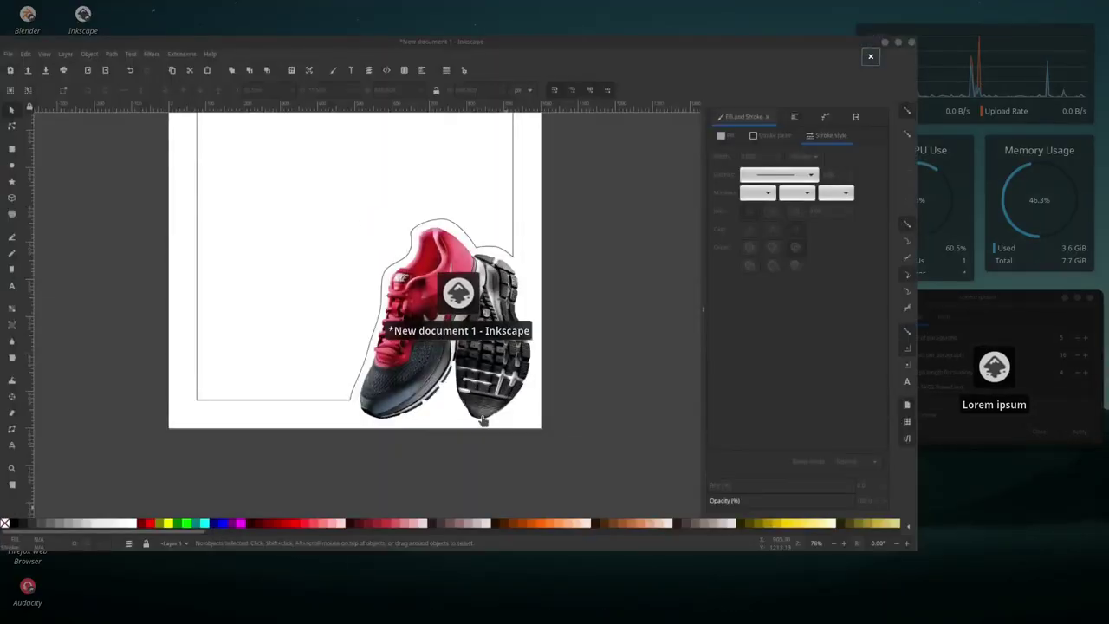
pyautogui.press('super+Page_Up')
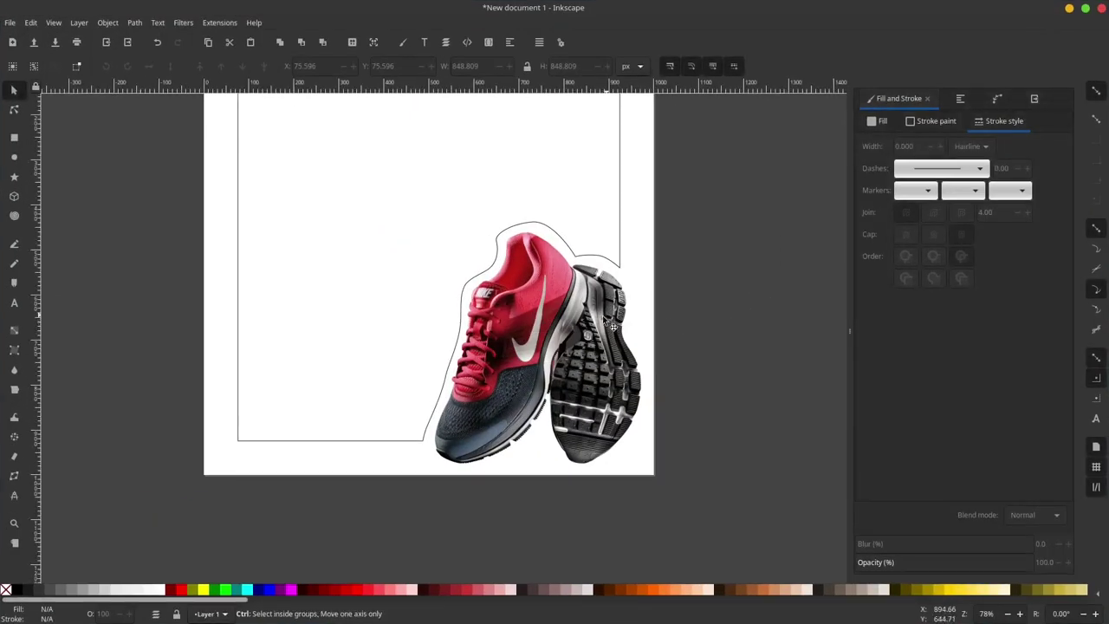
pyautogui.scroll(-2, 649, 226)
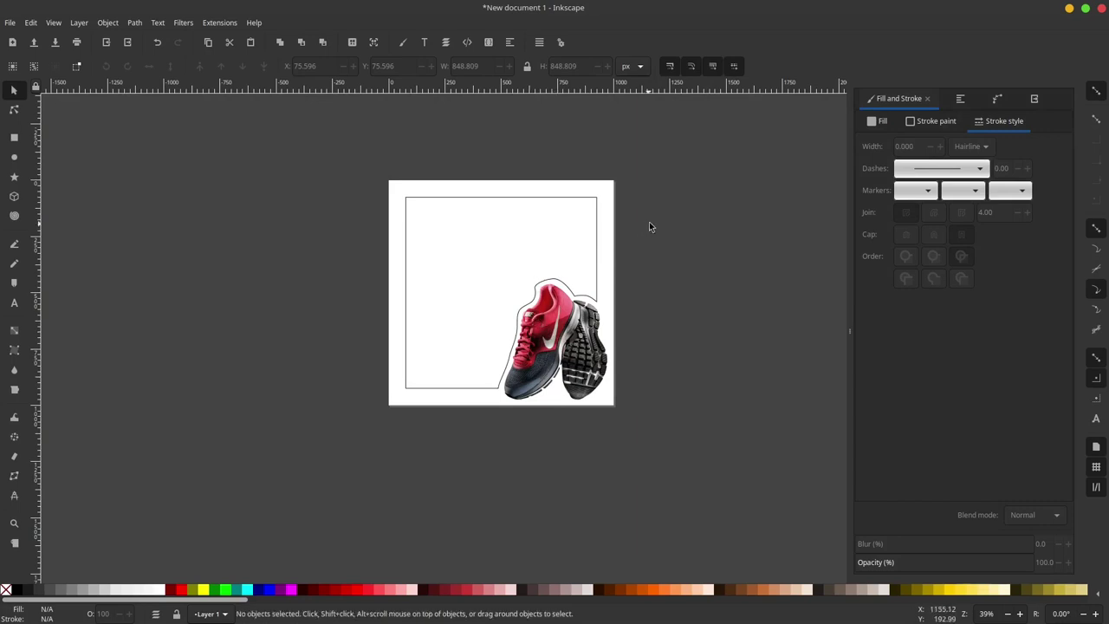
pyautogui.click(15, 304)
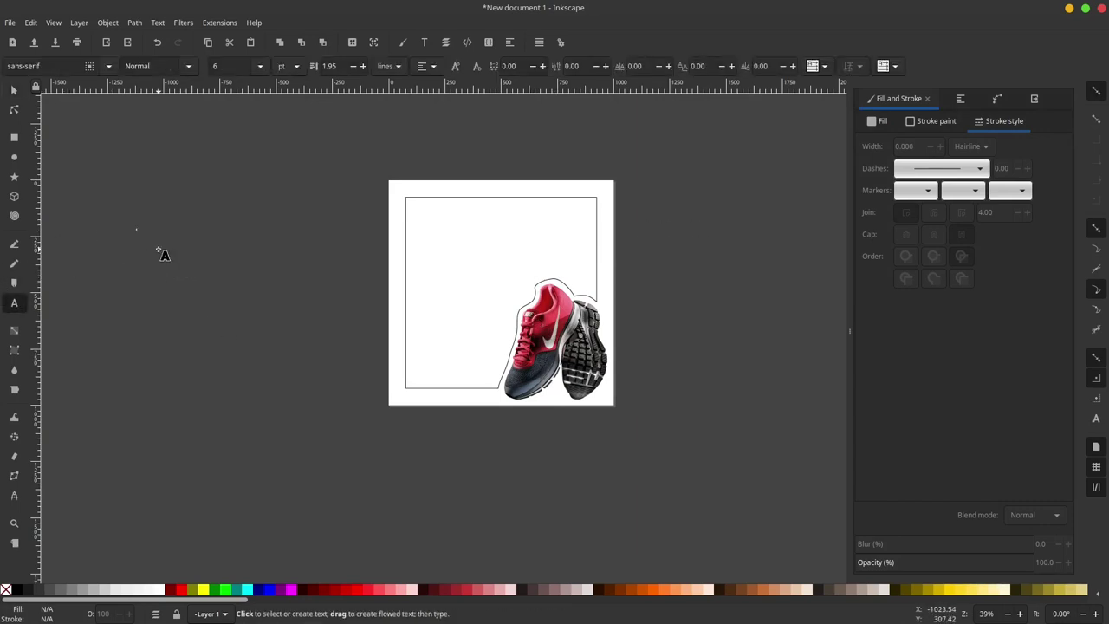
pyautogui.hotkey('ctrl', 'v')
pyautogui.scroll(4, 285, 240)
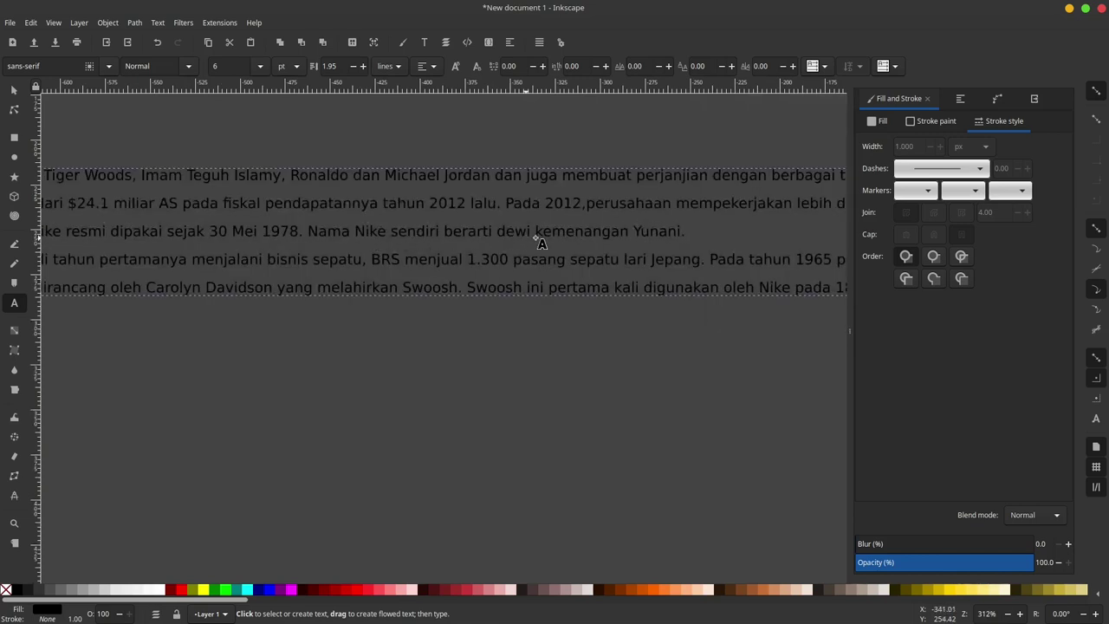
pyautogui.scroll(-2, 537, 237)
pyautogui.hscroll(5, 265, 246)
pyautogui.scroll(-1, 208, 251)
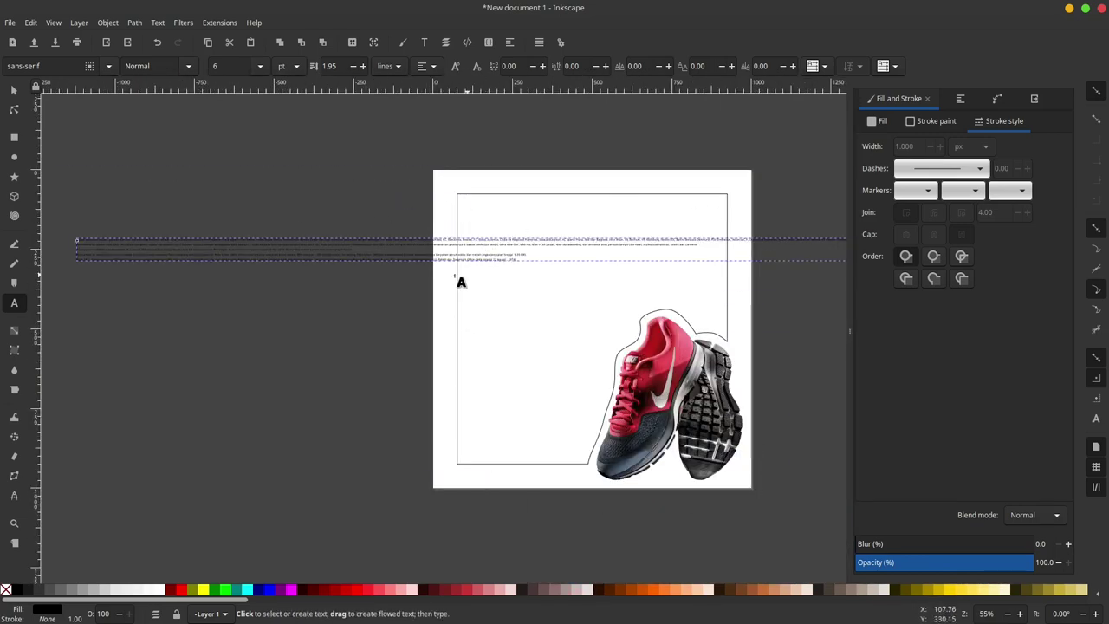
pyautogui.click(14, 90)
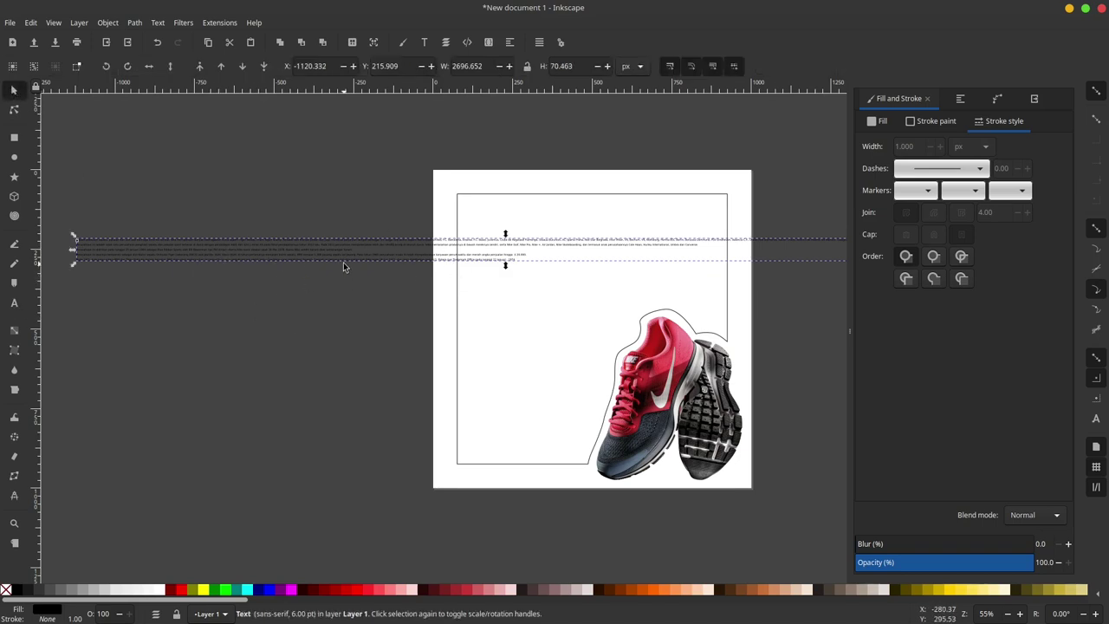
# Select the biography text with the inset frame path and apply Text > Flow into Frame
pyautogui.keyDown('shift'); pyautogui.click(542, 195); pyautogui.keyUp('shift')
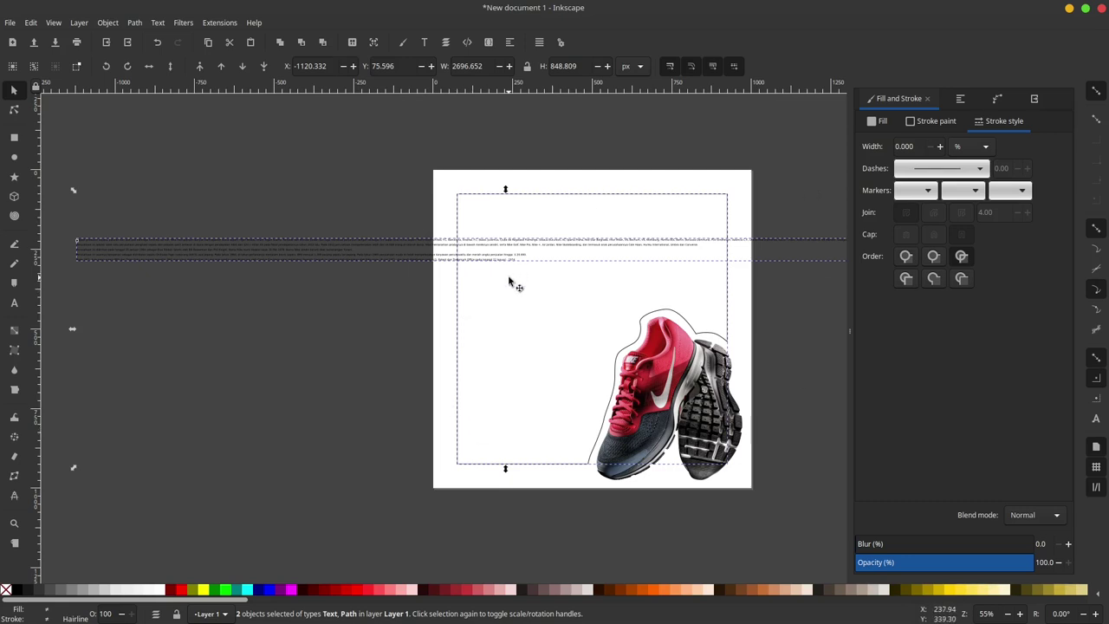
pyautogui.click(160, 23)
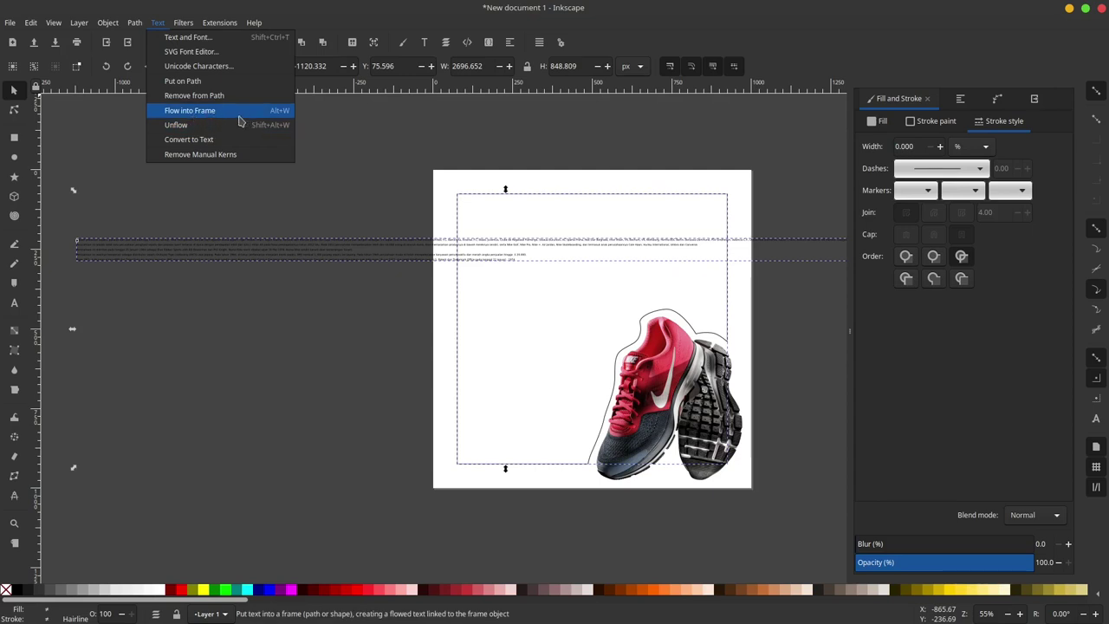
pyautogui.click(239, 113)
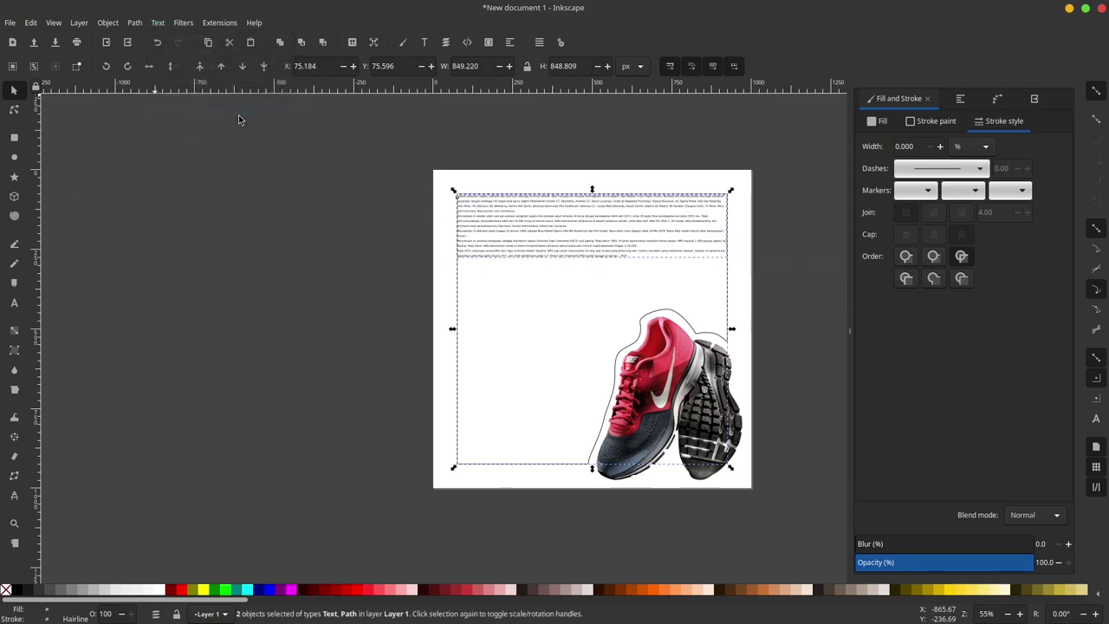
pyautogui.click(814, 181)
pyautogui.keyDown('ctrl'); pyautogui.scroll(1, 705, 216); pyautogui.keyUp('ctrl')
pyautogui.keyDown('ctrl'); pyautogui.scroll(1, 554, 249); pyautogui.keyUp('ctrl')
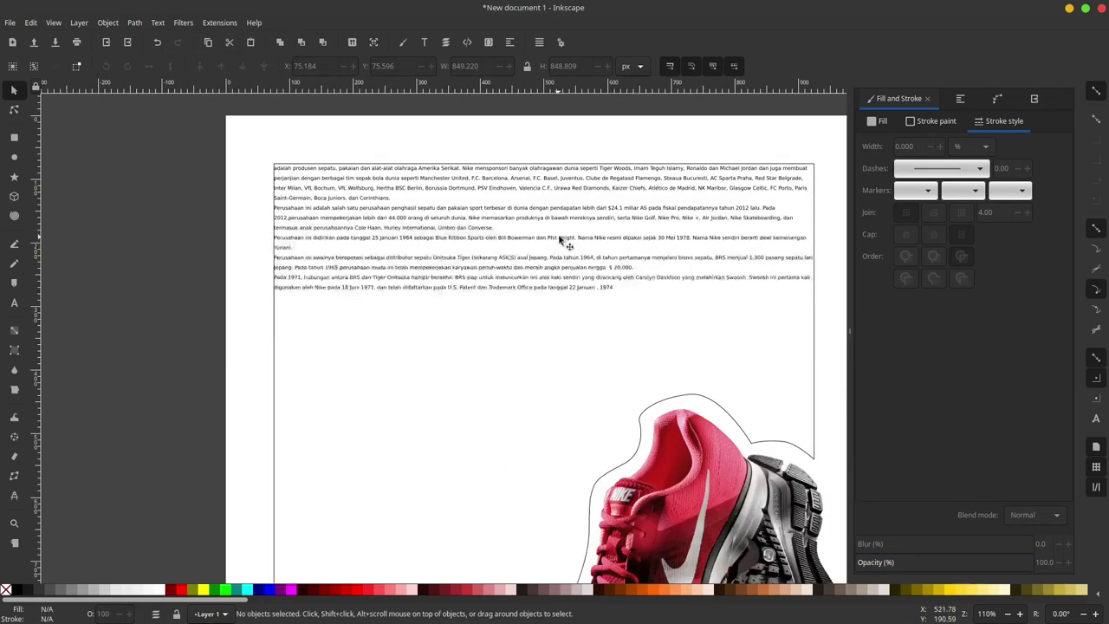
pyautogui.click(14, 303)
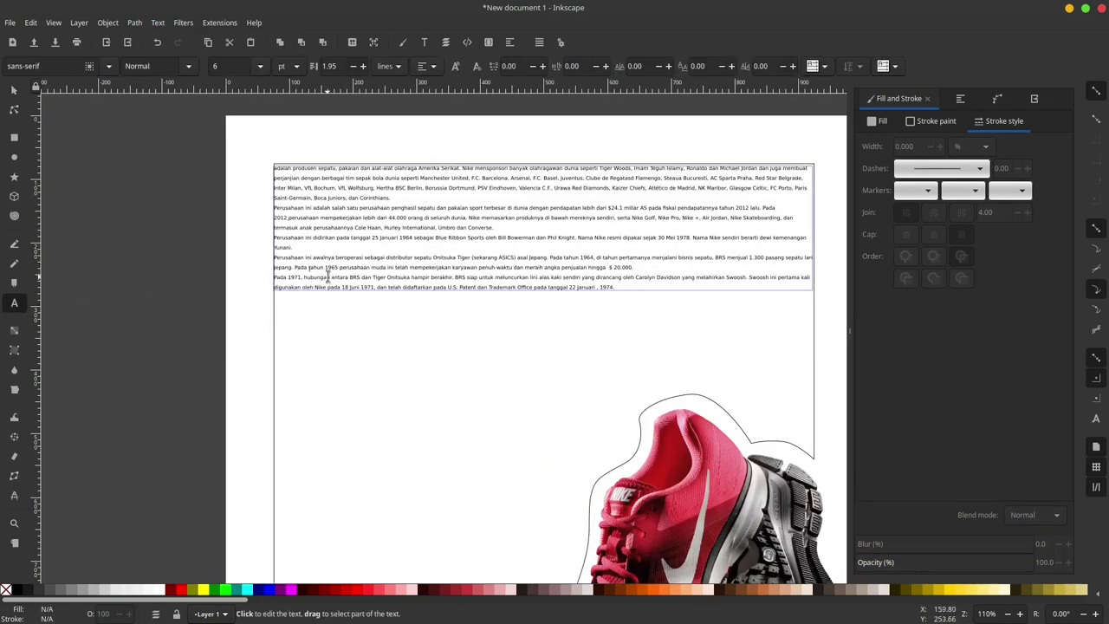
# Select all the biography paragraph text and set its font size to 18 pt
pyautogui.click(260, 67)
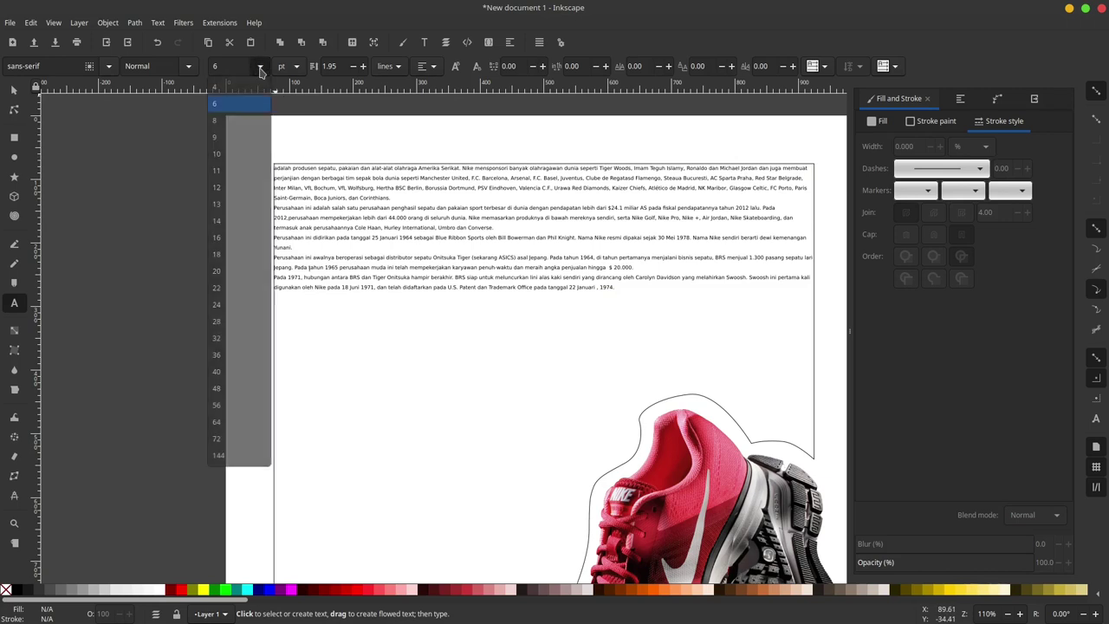
pyautogui.click(227, 254)
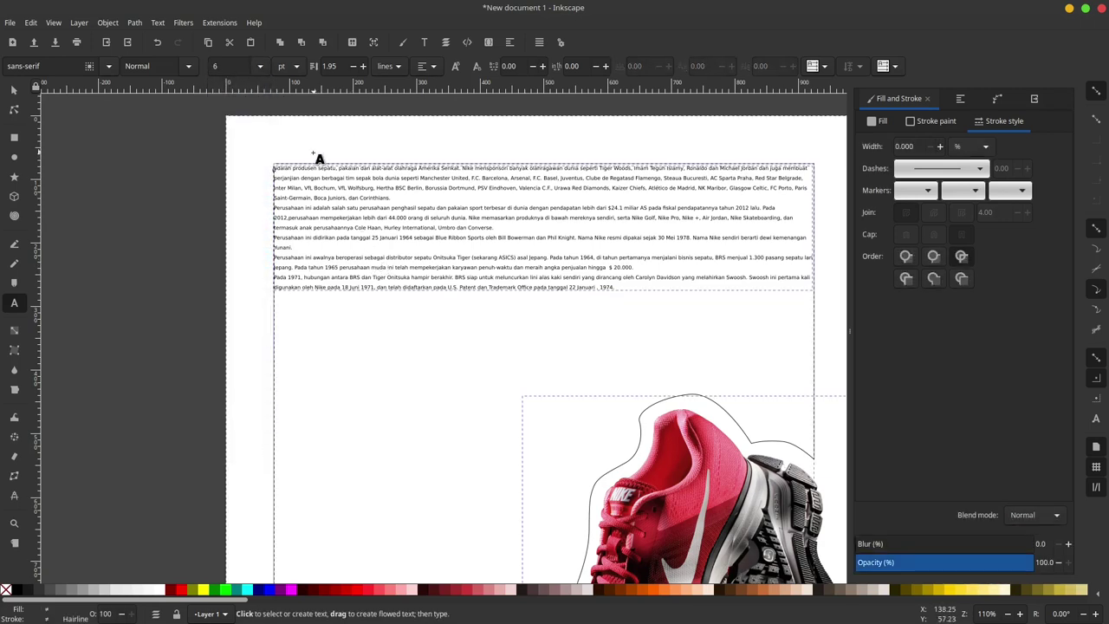
pyautogui.click(357, 245)
pyautogui.hotkey('ctrl', 'a')
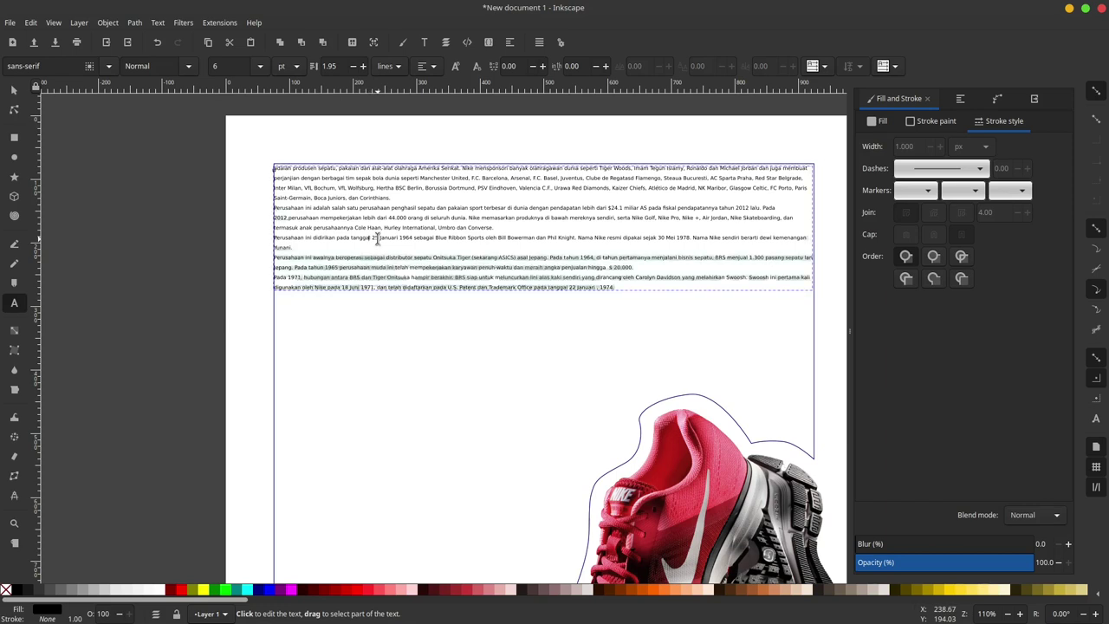
pyautogui.click(259, 66)
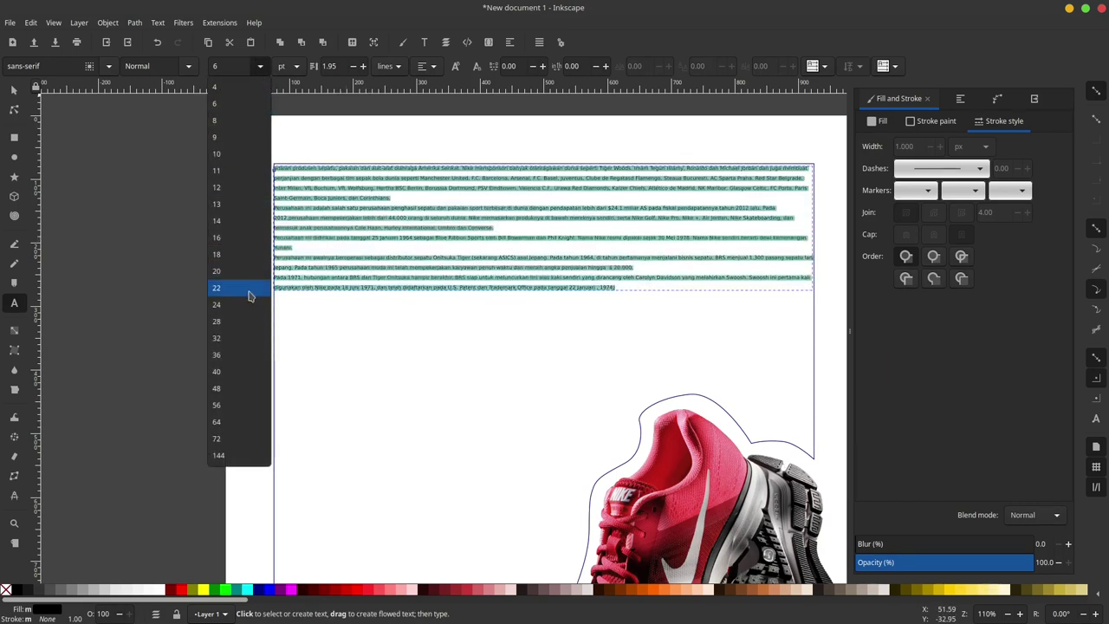
pyautogui.click(238, 254)
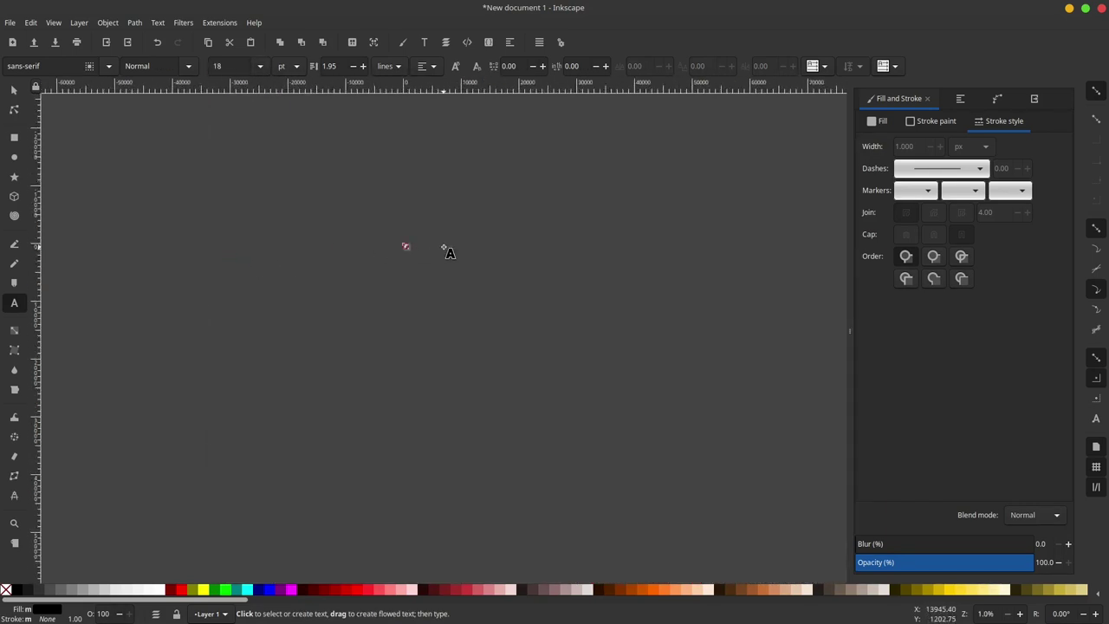
pyautogui.scroll(-8, 403, 251)
pyautogui.press('5')
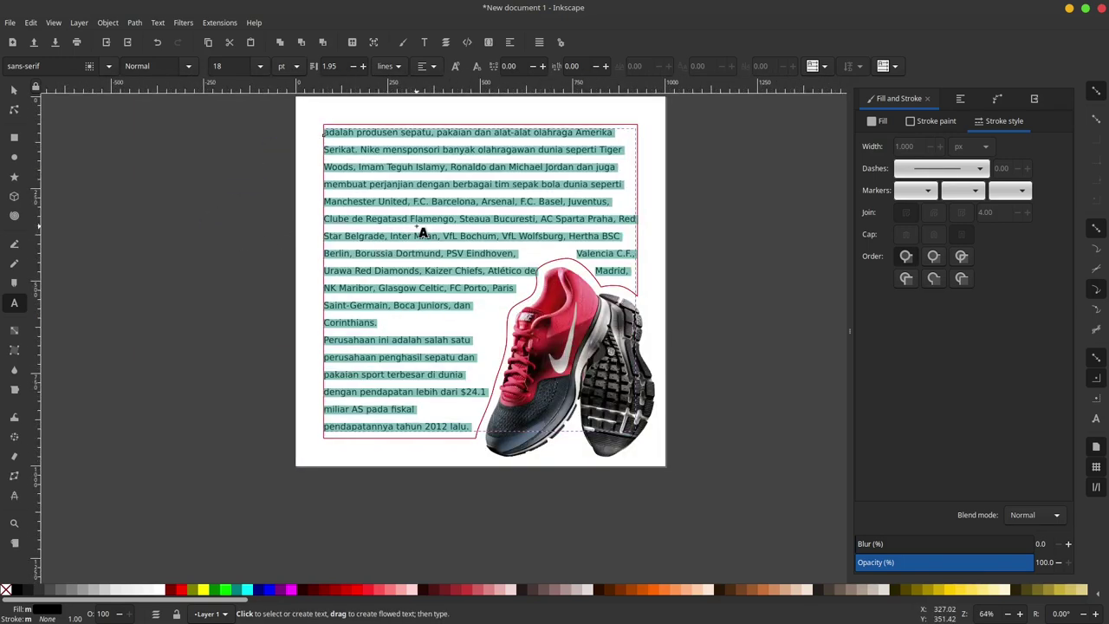
pyautogui.scroll(3, 421, 230)
pyautogui.scroll(-3, 378, 249)
# Reselect all text in the flowed block and set its line spacing to 1.50
pyautogui.click(377, 249)
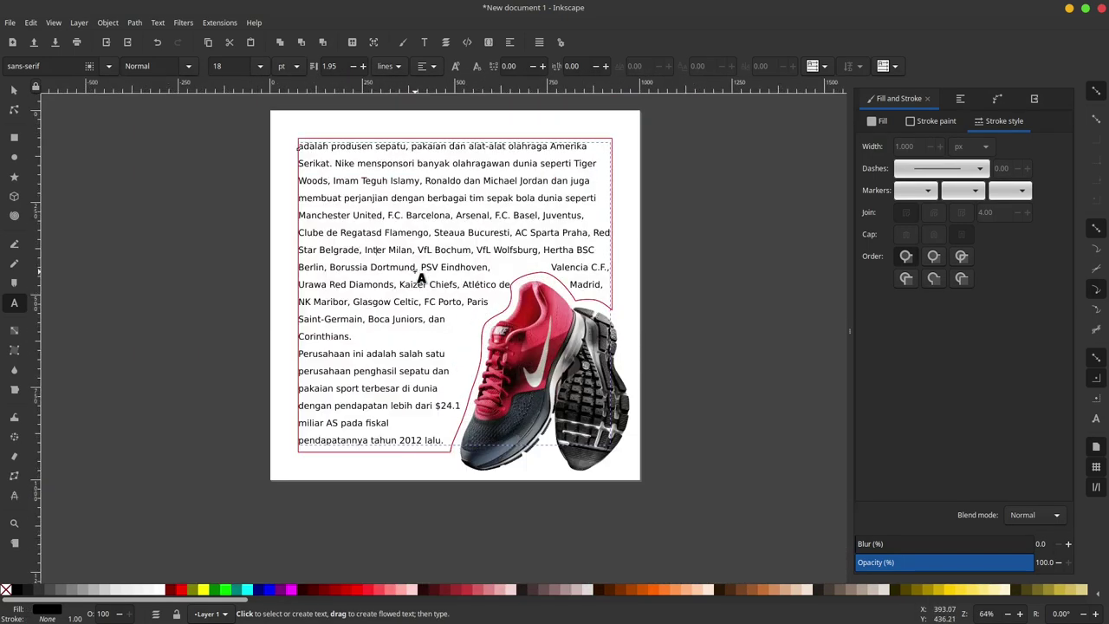
pyautogui.hscroll(10, 419, 276)
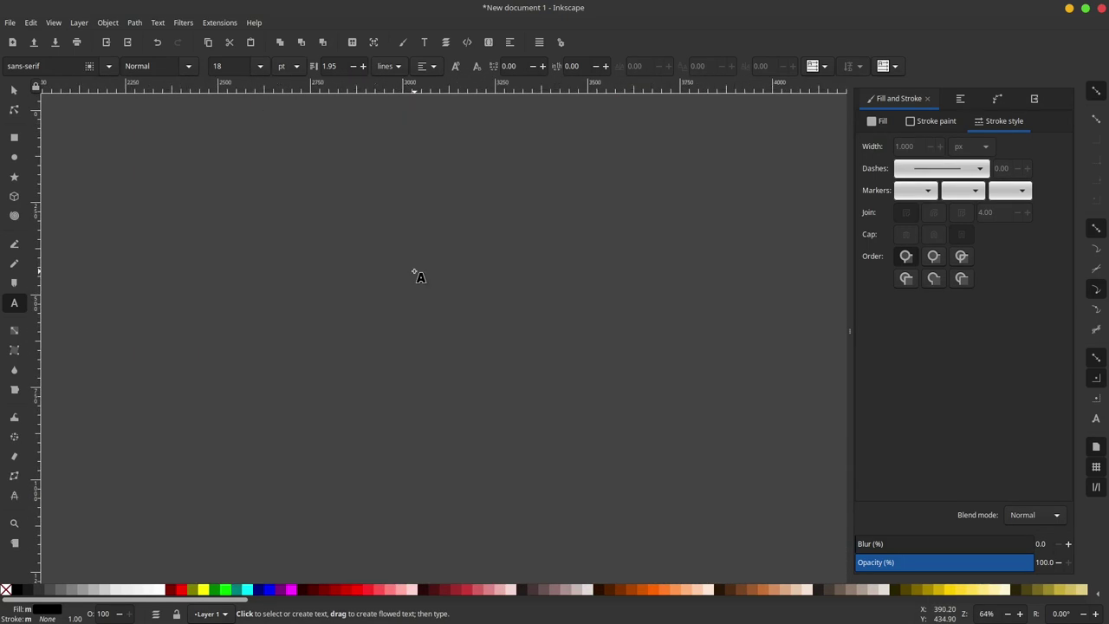
pyautogui.scroll(-7, 419, 277)
pyautogui.scroll(2, 376, 297)
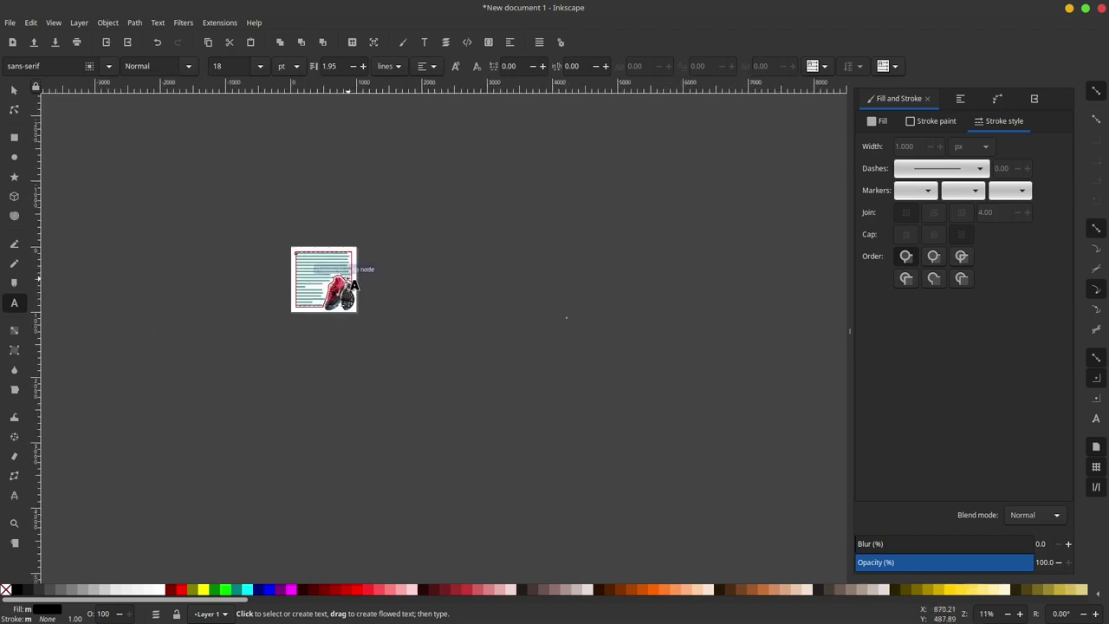
pyautogui.scroll(2, 314, 287)
pyautogui.press('Escape')
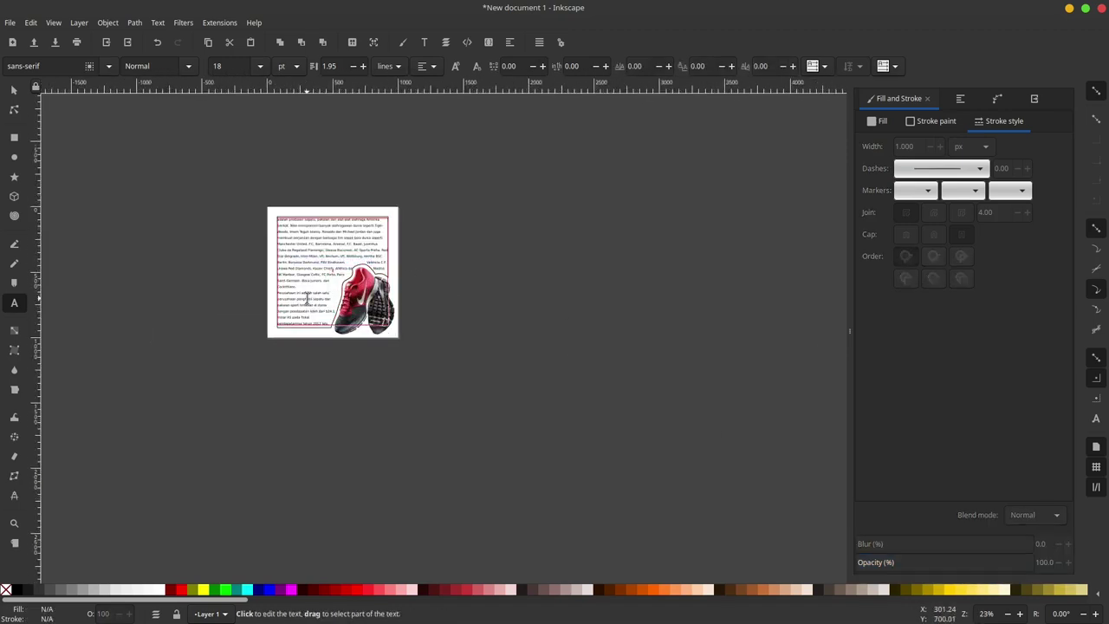
pyautogui.click(317, 273)
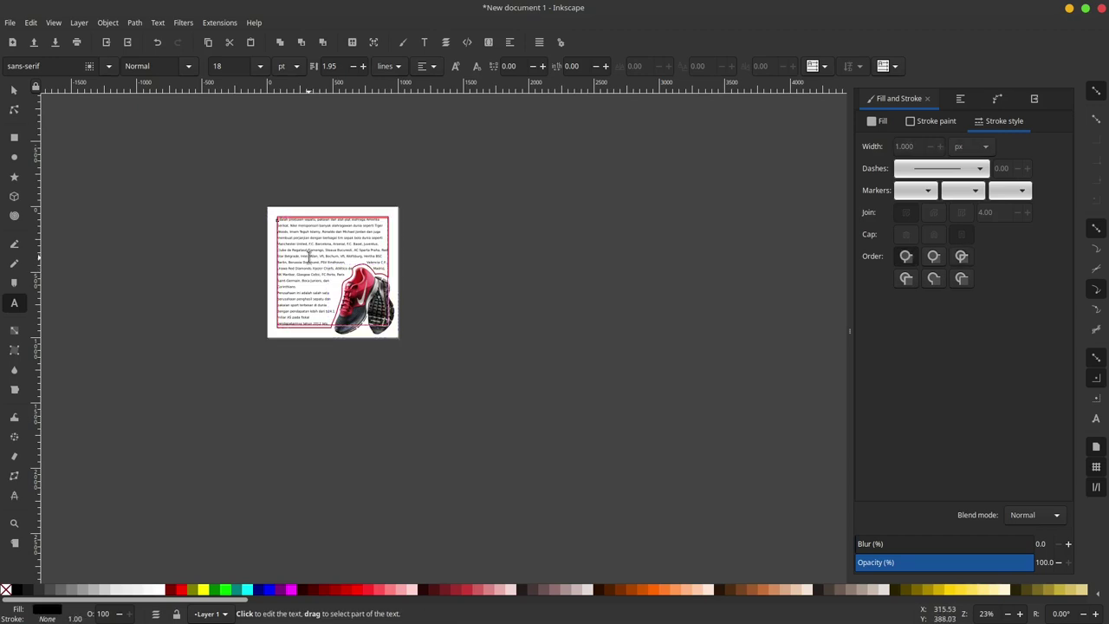
pyautogui.hotkey('ctrl', 'a')
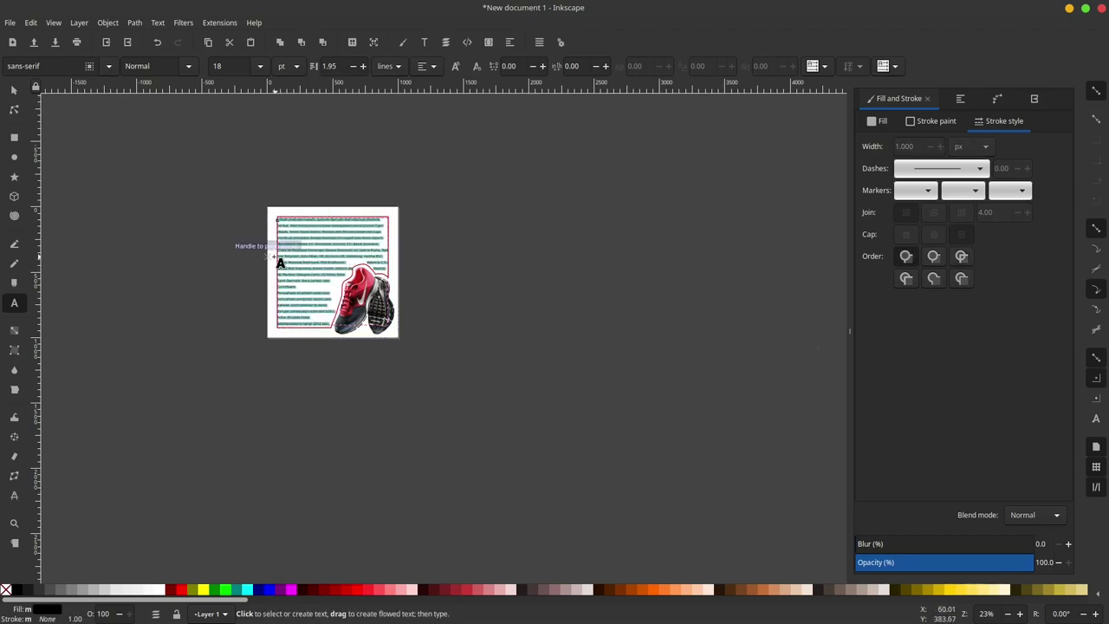
pyautogui.scroll(3, 279, 245)
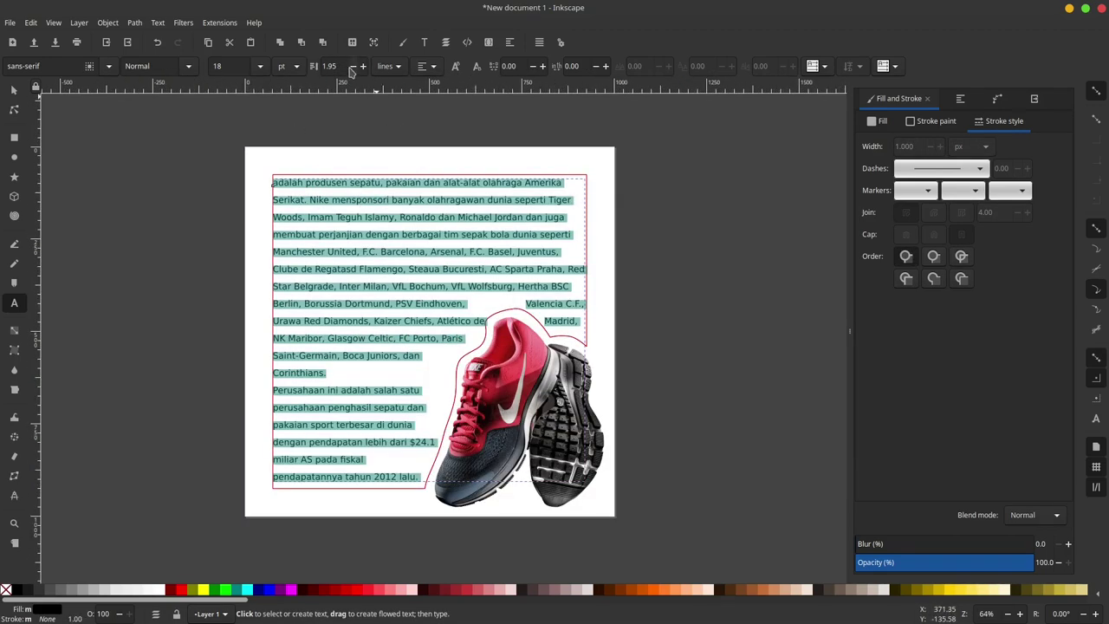
pyautogui.click(351, 69)
pyautogui.click(352, 68)
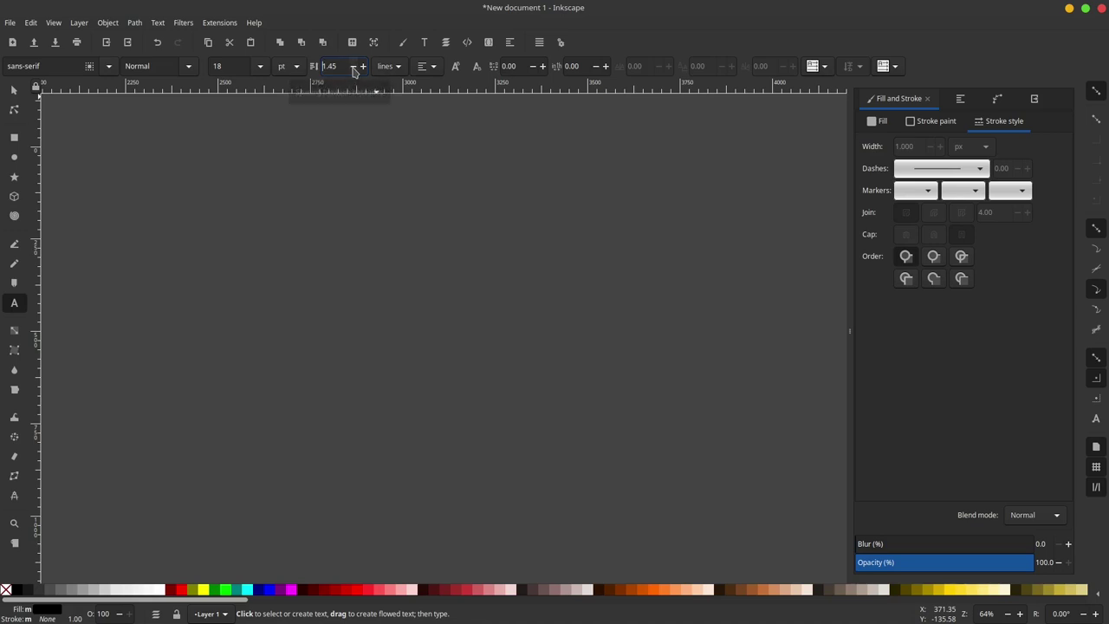
pyautogui.click(351, 68)
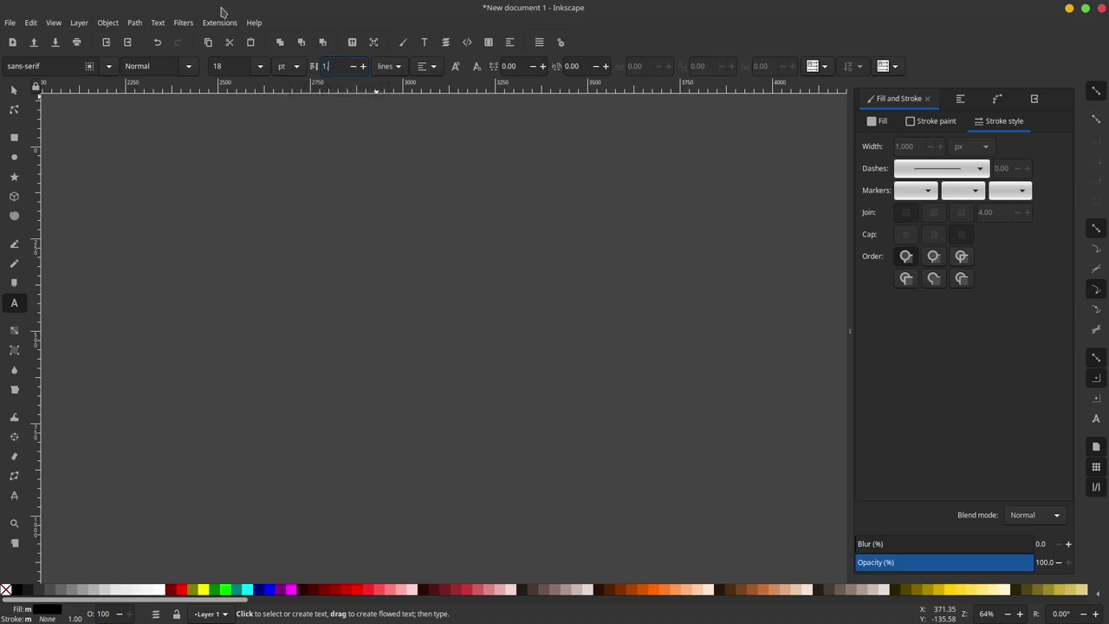
pyautogui.scroll(-9, 549, 309)
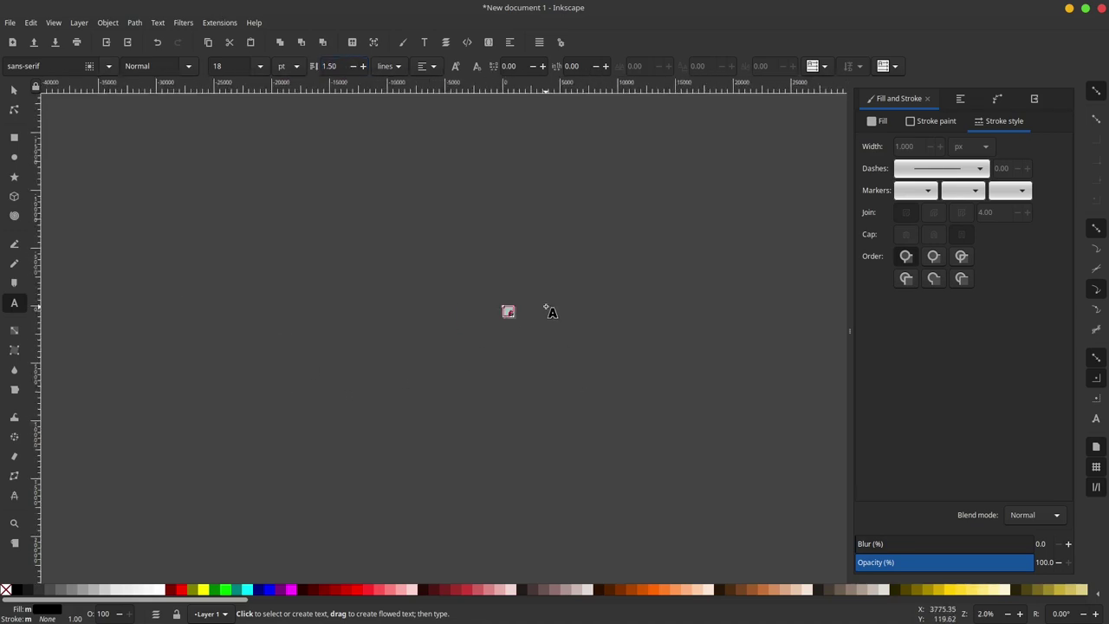
pyautogui.scroll(3, 549, 317)
pyautogui.scroll(4, 754, 317)
pyautogui.scroll(4, 501, 278)
pyautogui.scroll(-1, 501, 277)
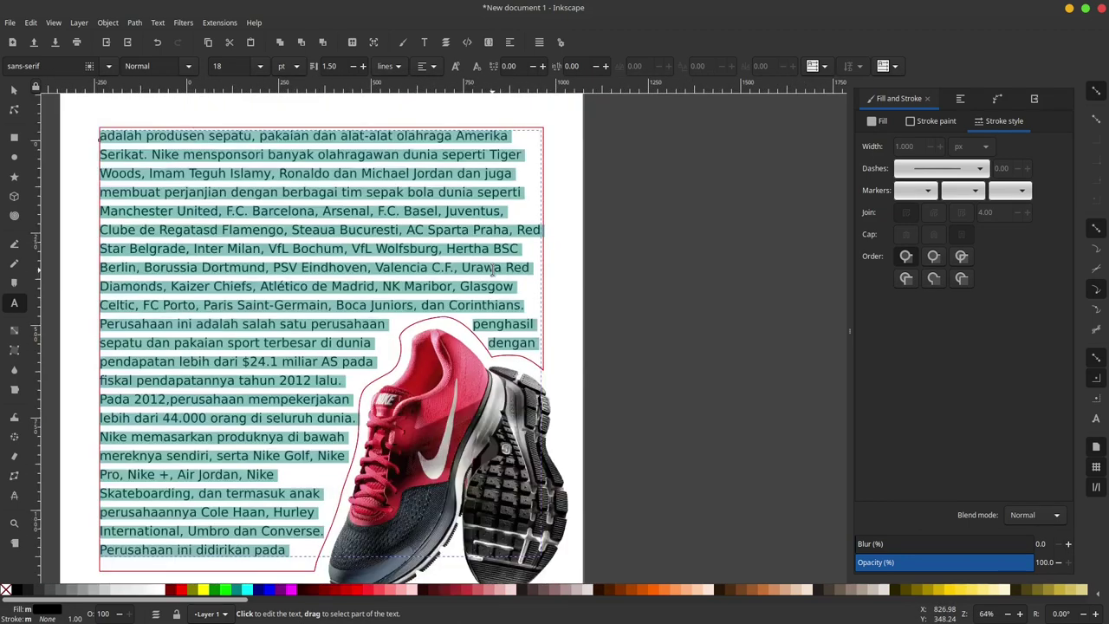
pyautogui.scroll(-1, 501, 277)
pyautogui.click(495, 280)
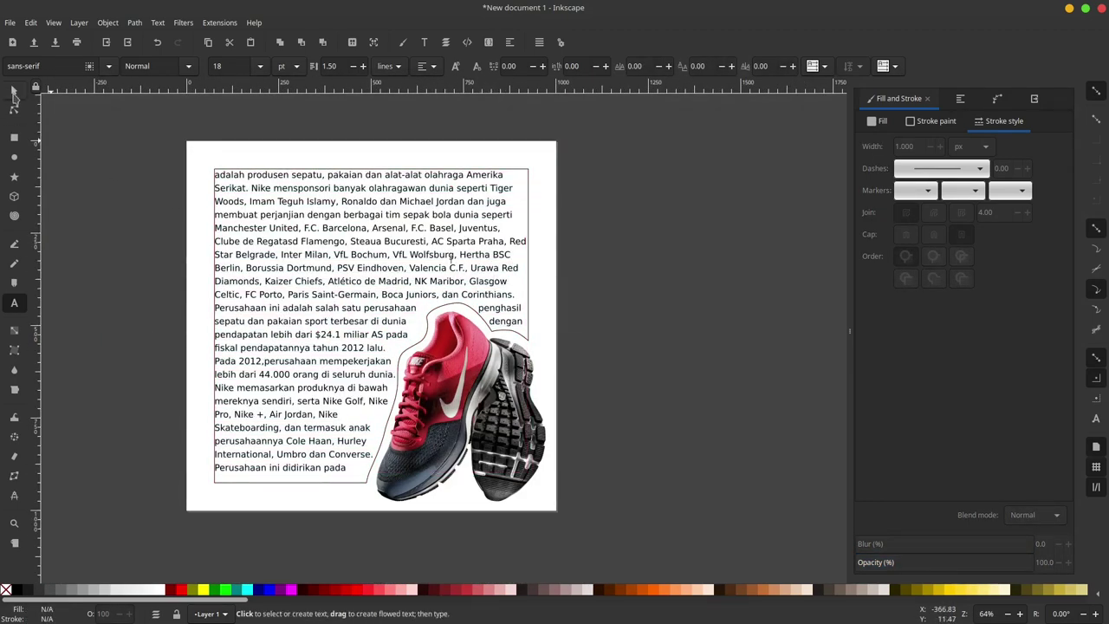
# Select everything and remove the stroke from the wrap path around the shoe
pyautogui.click(13, 90)
pyautogui.hotkey('ctrl', 'shift', 'r')
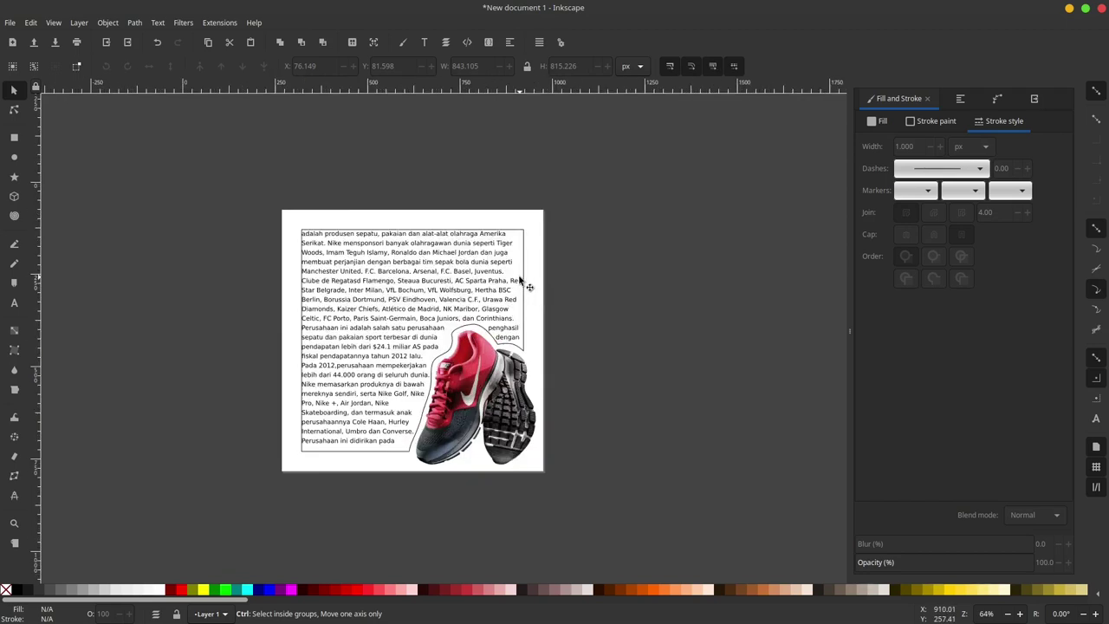
pyautogui.scroll(1, 520, 279)
pyautogui.hotkey('ctrl', 'a')
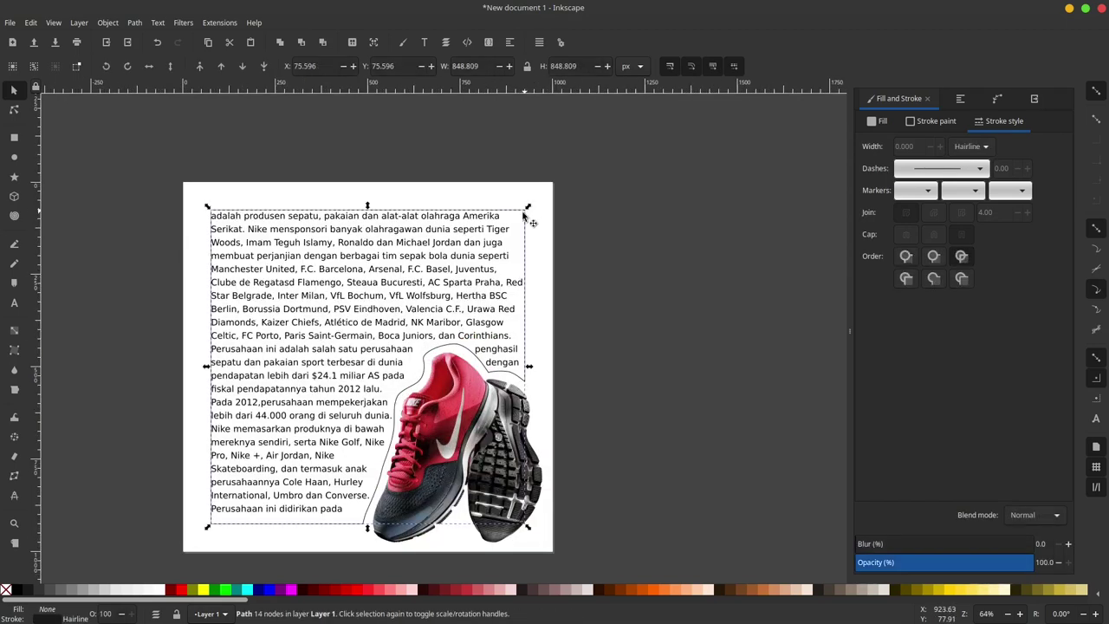
pyautogui.scroll(-1, 527, 227)
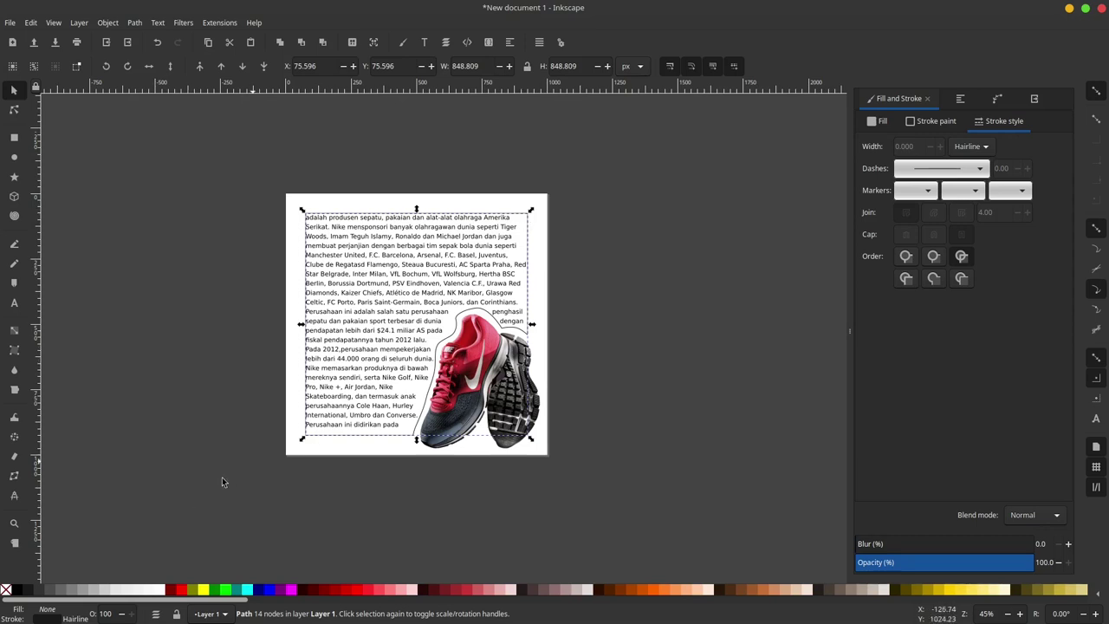
pyautogui.keyDown('shift'); pyautogui.click(7, 590); pyautogui.keyUp('shift')
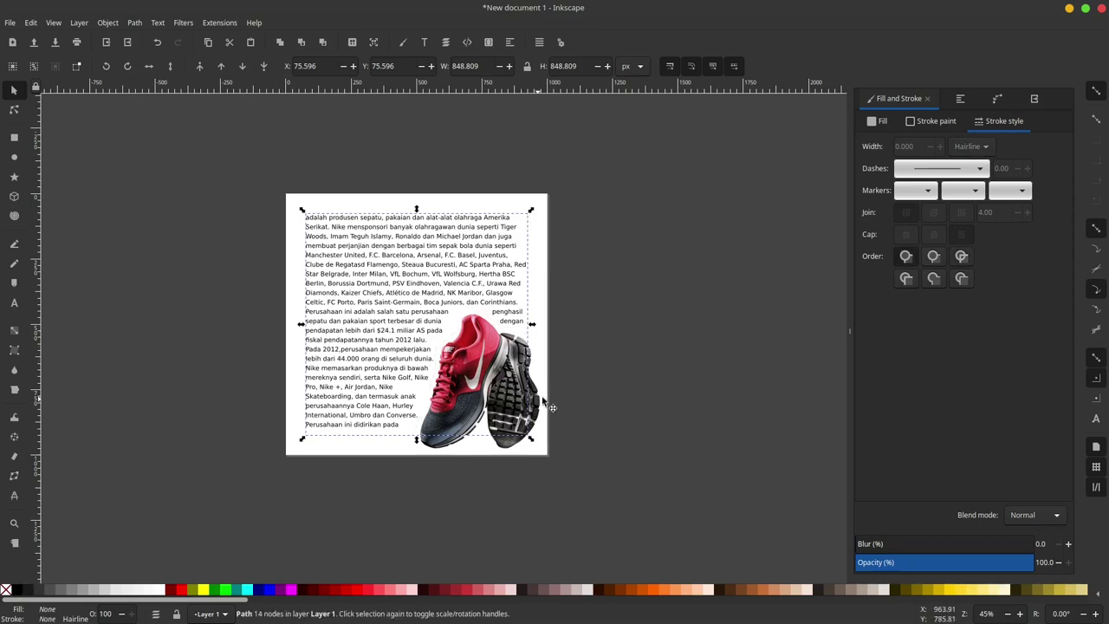
pyautogui.click(640, 401)
# Stretch the white background rectangle downward to 1201.5 px tall
pyautogui.scroll(-2, 477, 339)
pyautogui.scroll(3, 477, 339)
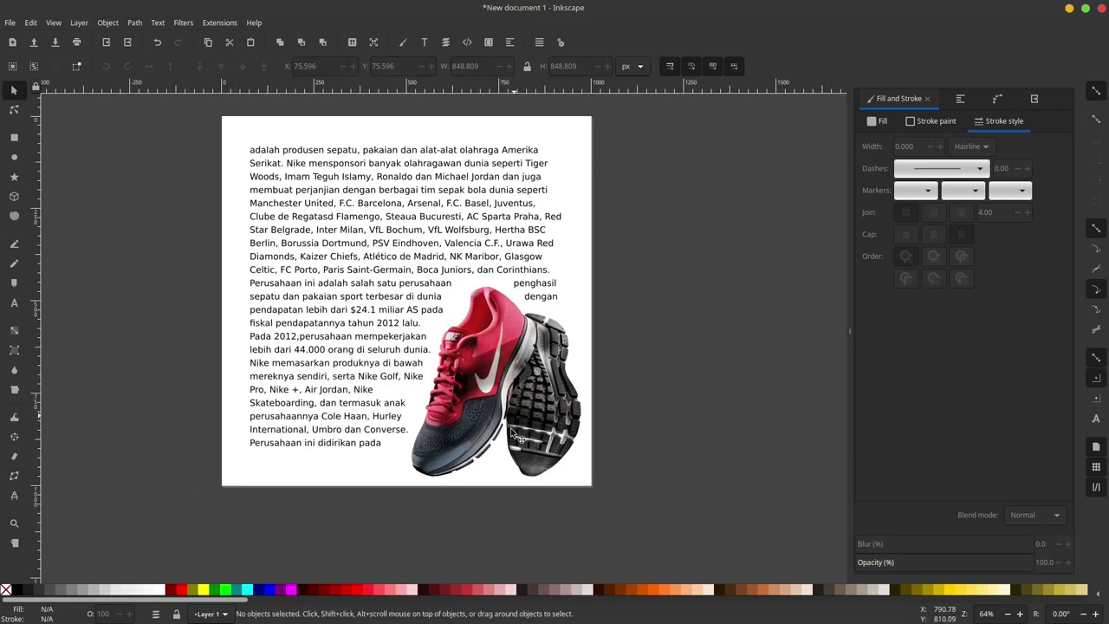
pyautogui.click(368, 480)
pyautogui.moveTo(406, 491); pyautogui.dragTo(405, 562)
pyautogui.press('Escape')
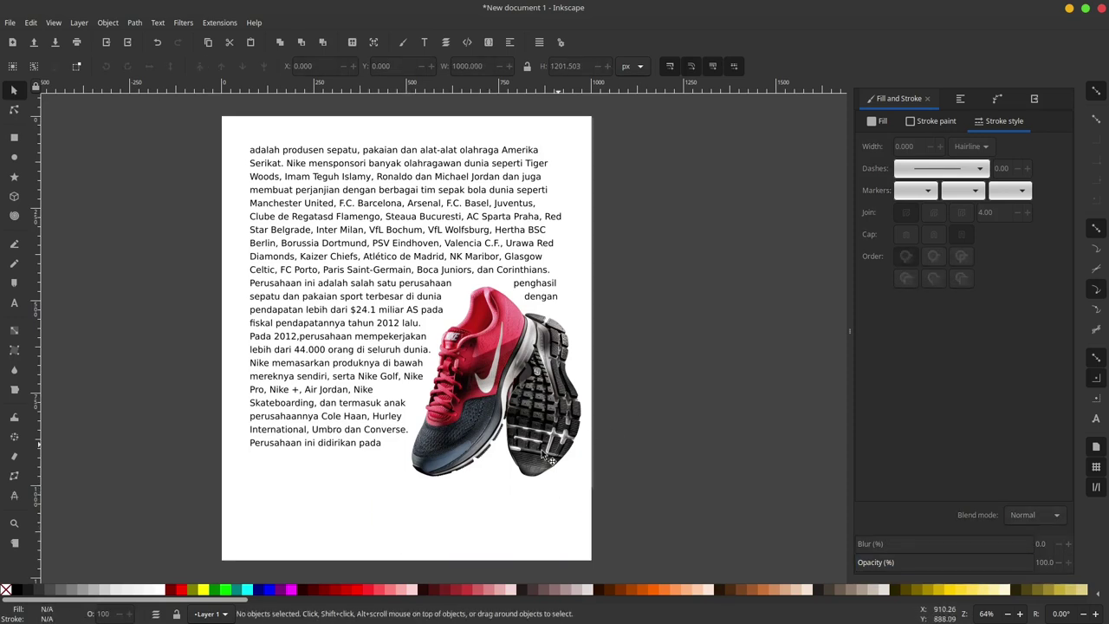
pyautogui.scroll(1, 517, 482)
# Draw a flat dark gray ellipse under the shoe and blur it to 37.1
pyautogui.click(13, 156)
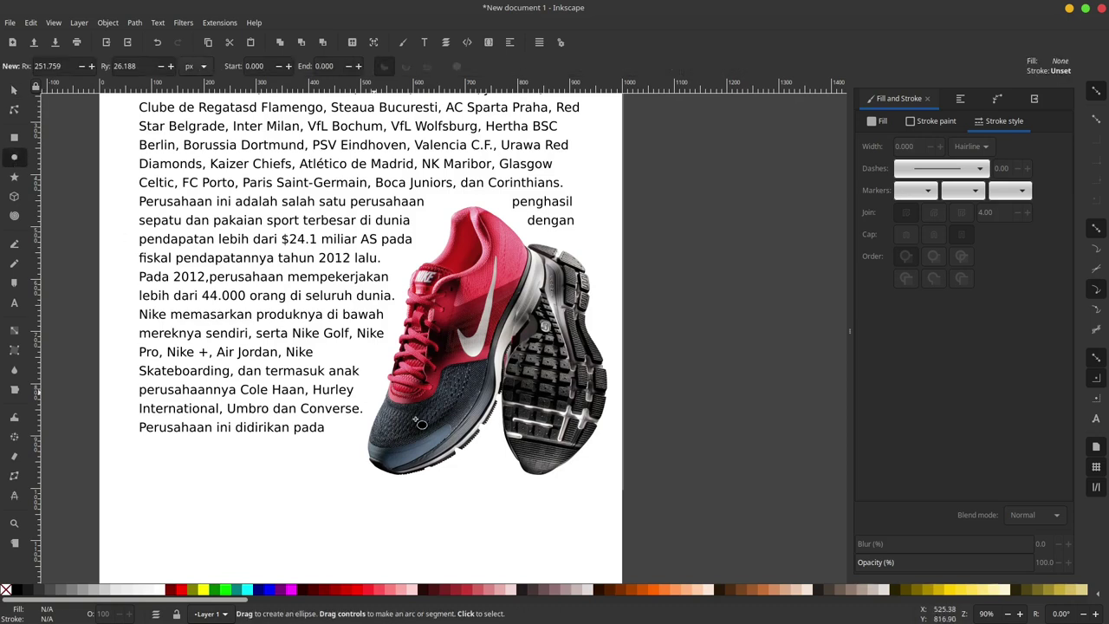
pyautogui.moveTo(393, 487); pyautogui.dragTo(574, 512)
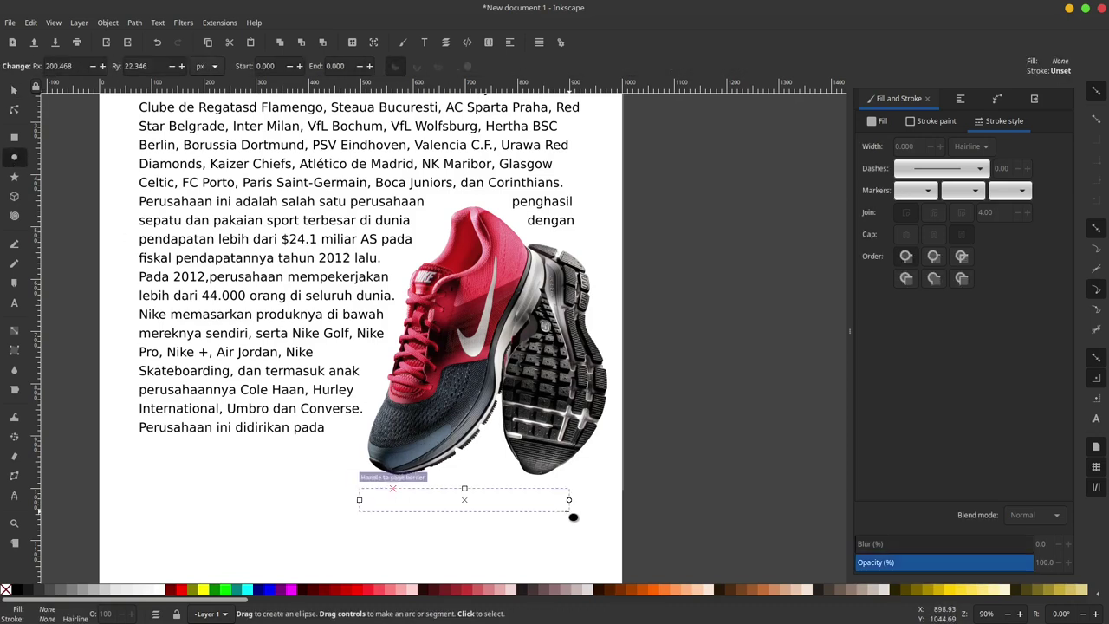
pyautogui.click(38, 592)
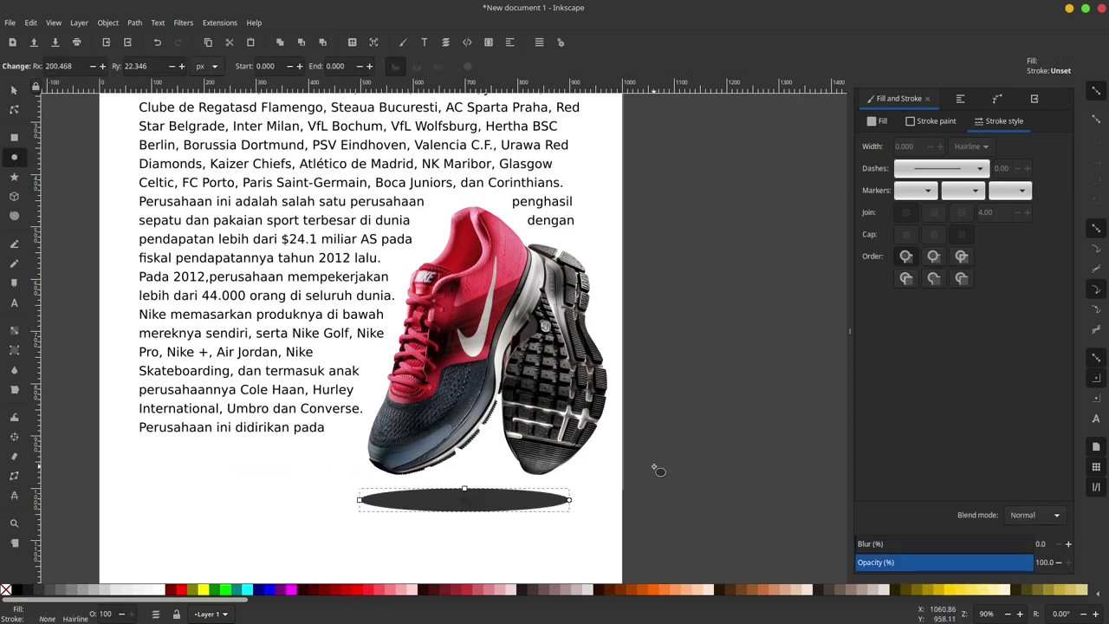
pyautogui.moveTo(870, 546); pyautogui.dragTo(921, 545)
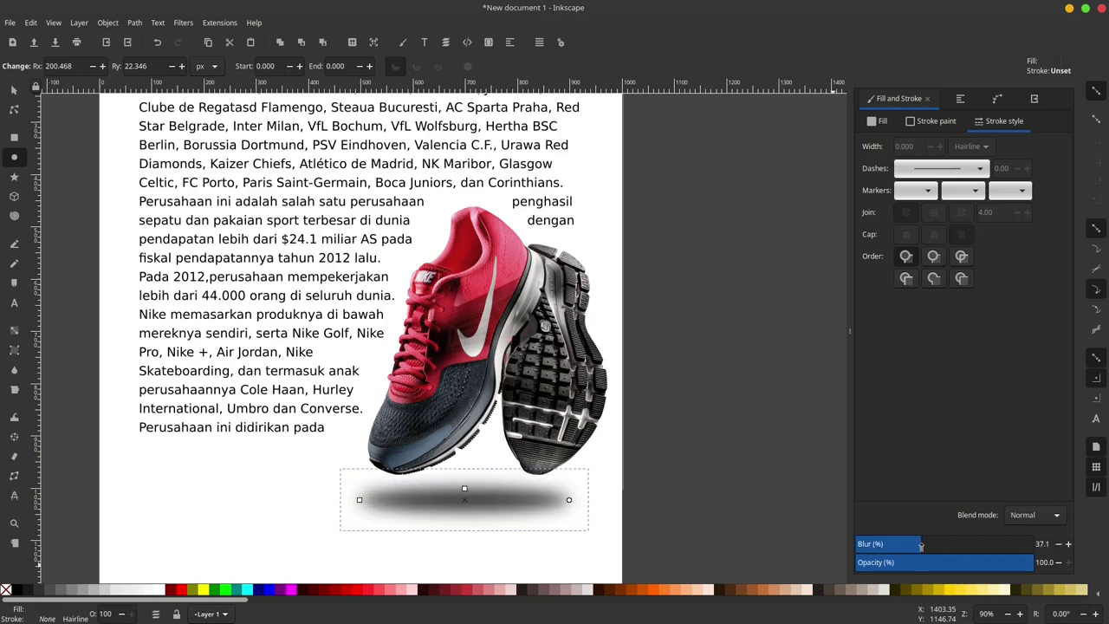
# Move the blurred ellipse up closer beneath the shoe as its shadow
pyautogui.click(15, 92)
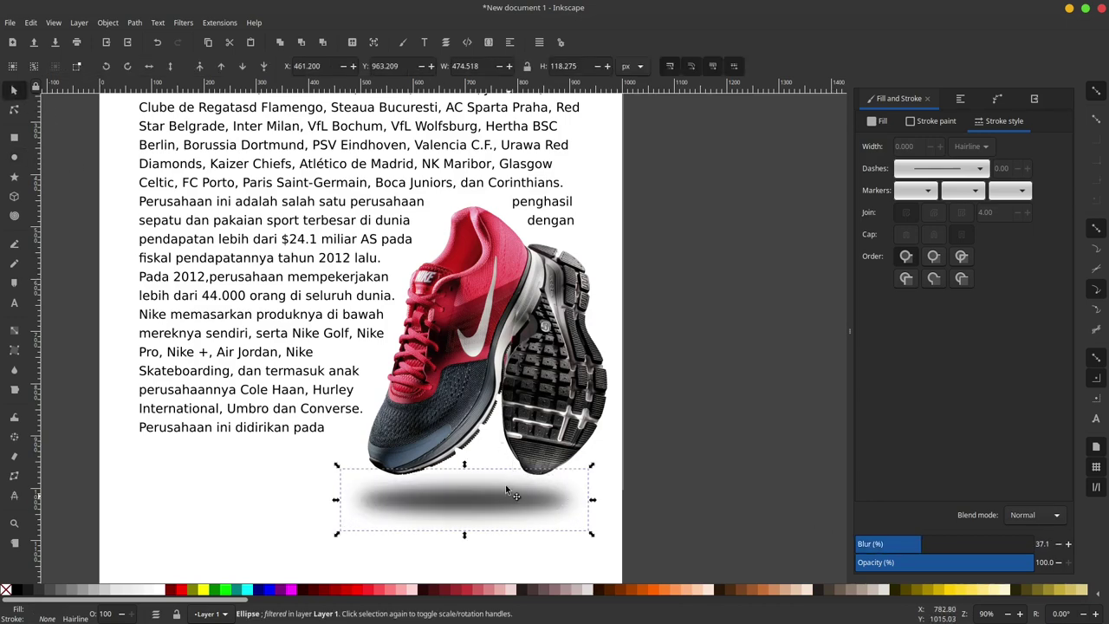
pyautogui.moveTo(505, 486); pyautogui.dragTo(499, 494)
pyautogui.press('Escape')
pyautogui.press('-')
pyautogui.press('-')
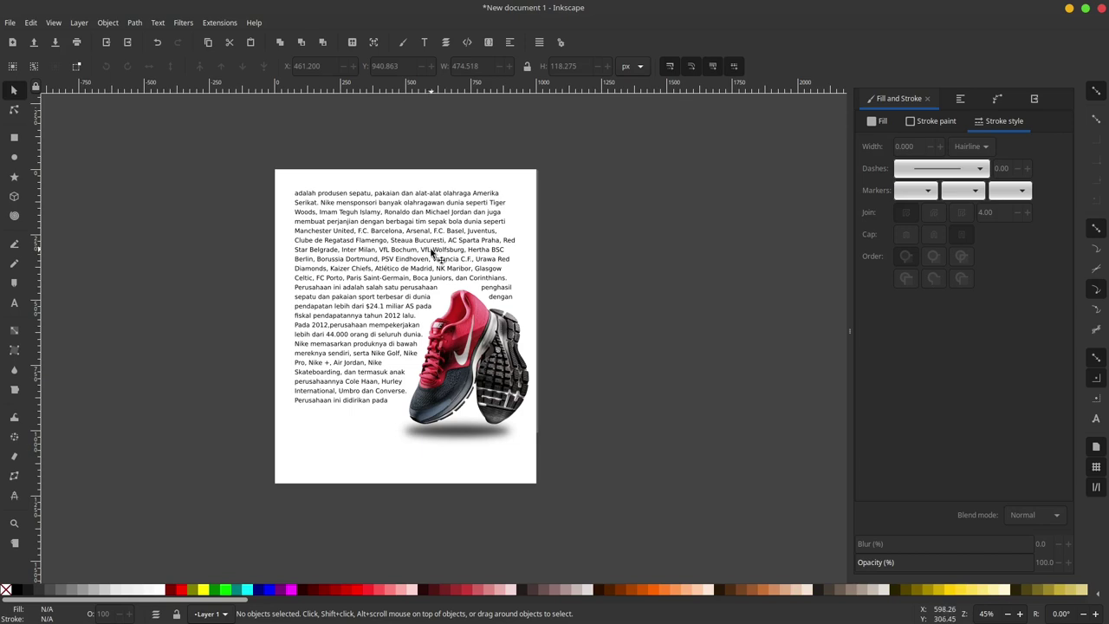
pyautogui.click(407, 264)
pyautogui.press('Escape')
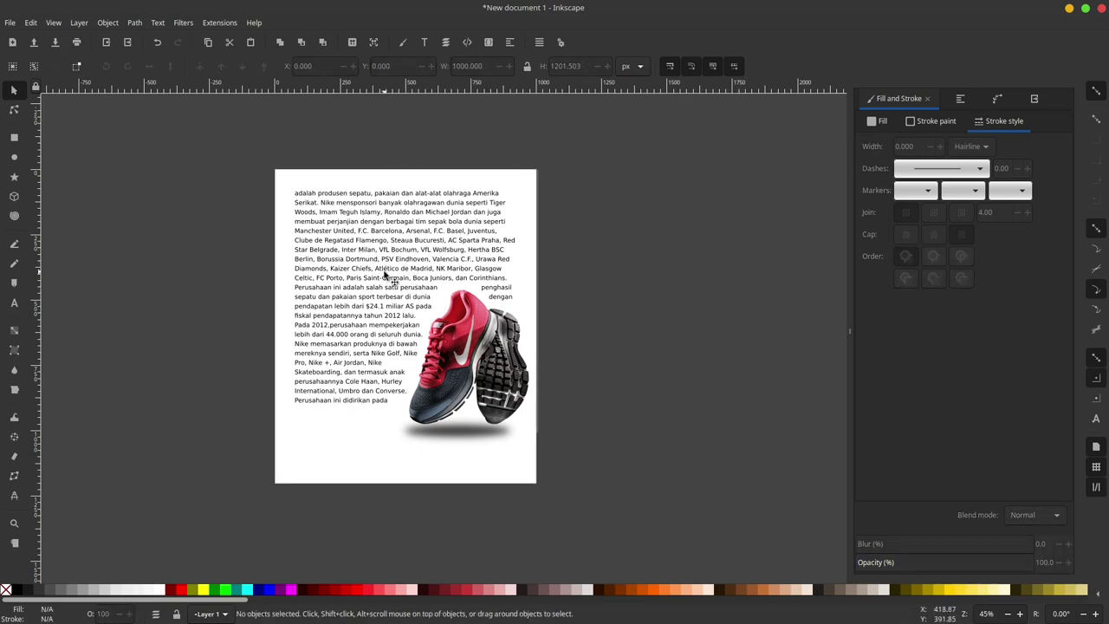